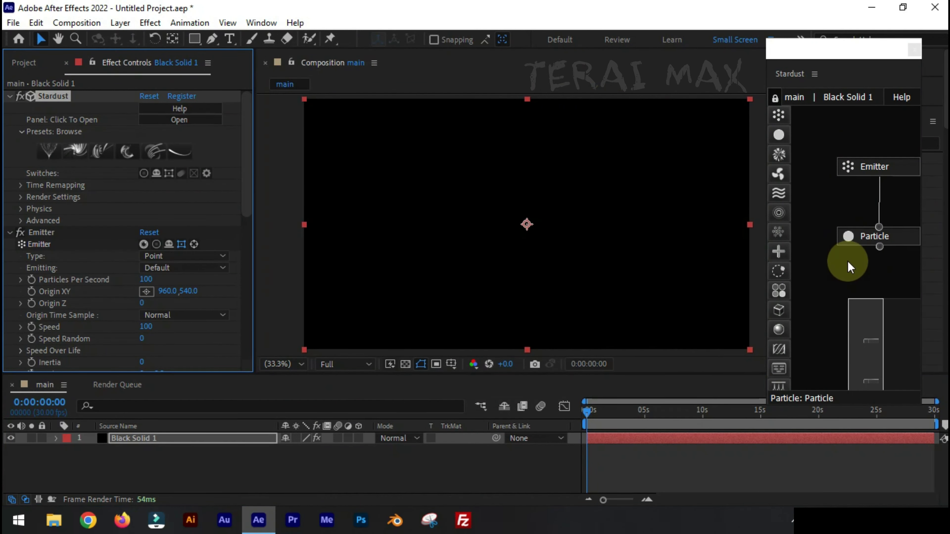
# Rearrange the Emitter and Particle nodes in the Stardust graph and move the current time to 0:00:03:04
pyautogui.moveTo(872, 169); pyautogui.dragTo(837, 131)
pyautogui.moveTo(865, 236); pyautogui.dragTo(833, 175)
pyautogui.click(623, 412)
# Set the Emitter's type to Box and its particles per second to 10
pyautogui.click(842, 130)
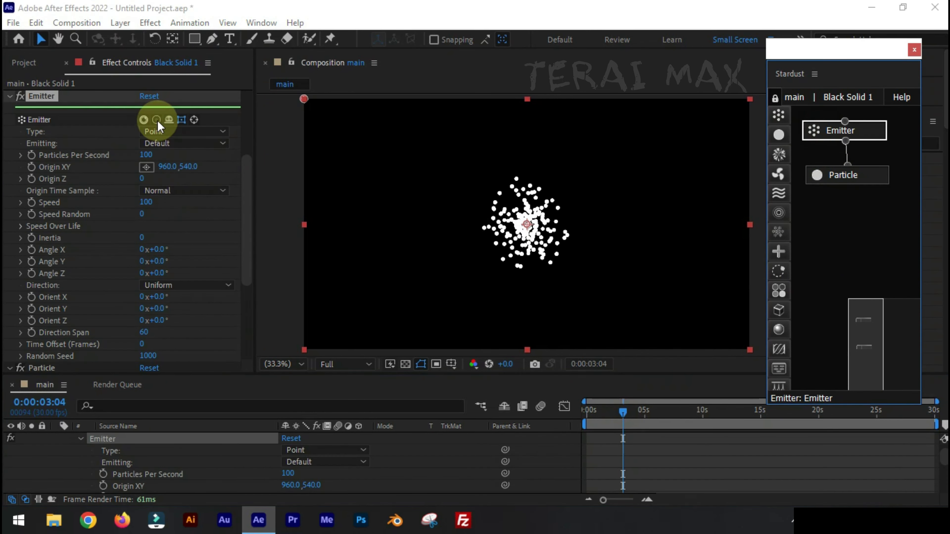
pyautogui.click(179, 131)
pyautogui.click(174, 169)
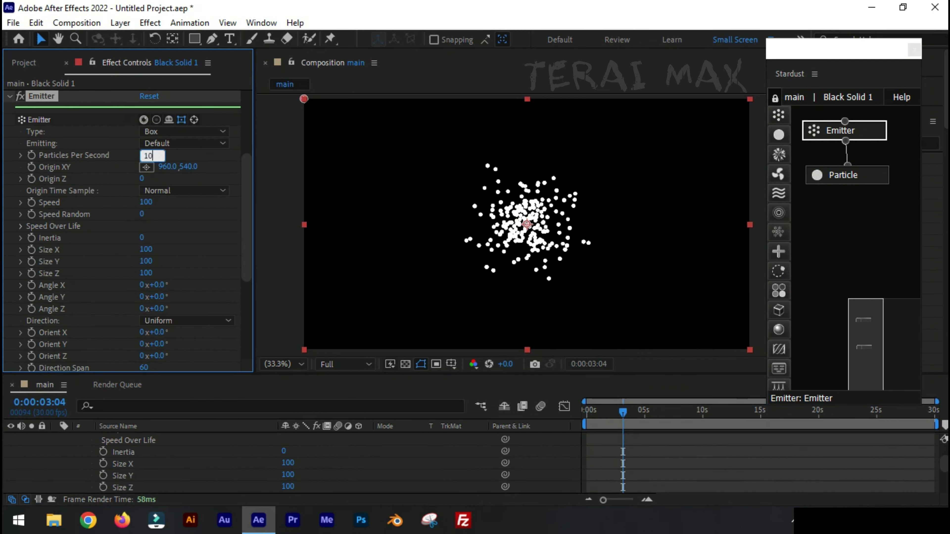
pyautogui.write('10')
pyautogui.press('Tab')
pyautogui.press('Tab')
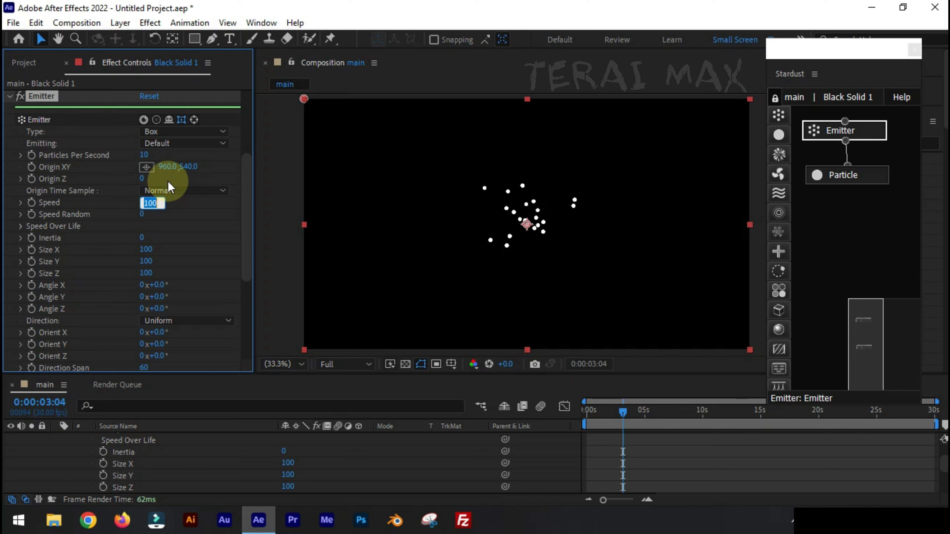
# Set the Emitter's box size to 800 in X, 350 in Y and 320 in Z
pyautogui.click(147, 249)
pyautogui.write('800')
pyautogui.press('Tab')
pyautogui.write('350')
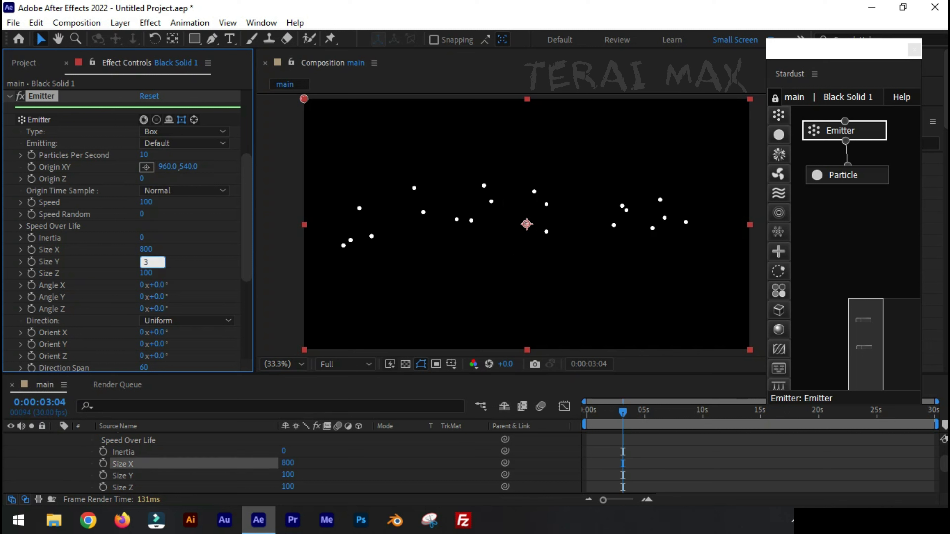
pyautogui.press('Tab')
pyautogui.write('320')
pyautogui.press('Return')
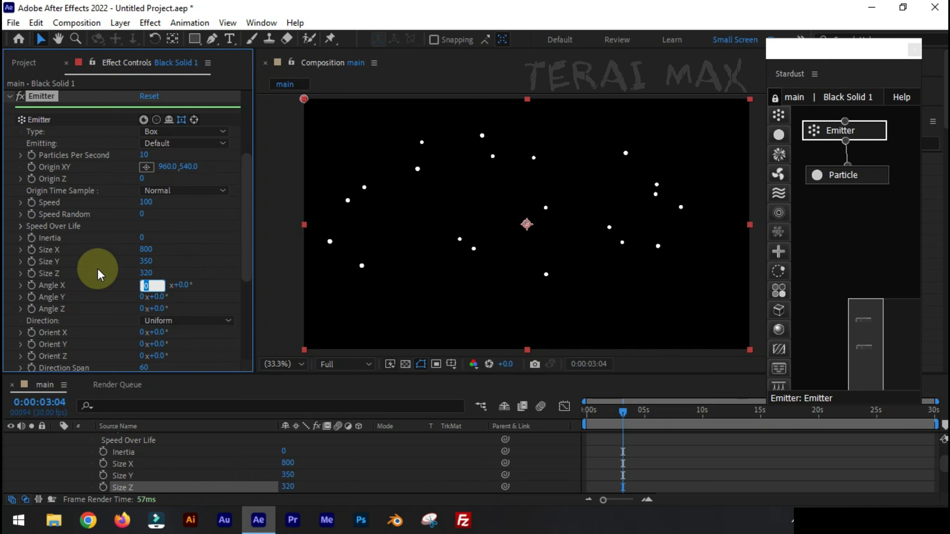
# Set the Particle's size to 1 pixel, size random to 50 and opacity to 60, with Ignore Perspective enabled
pyautogui.click(8, 97)
pyautogui.click(9, 235)
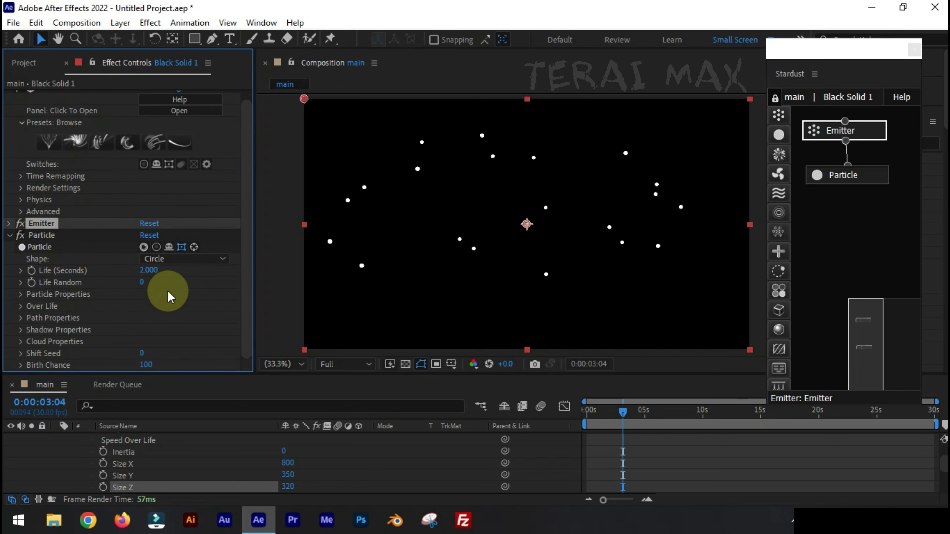
pyautogui.click(148, 272)
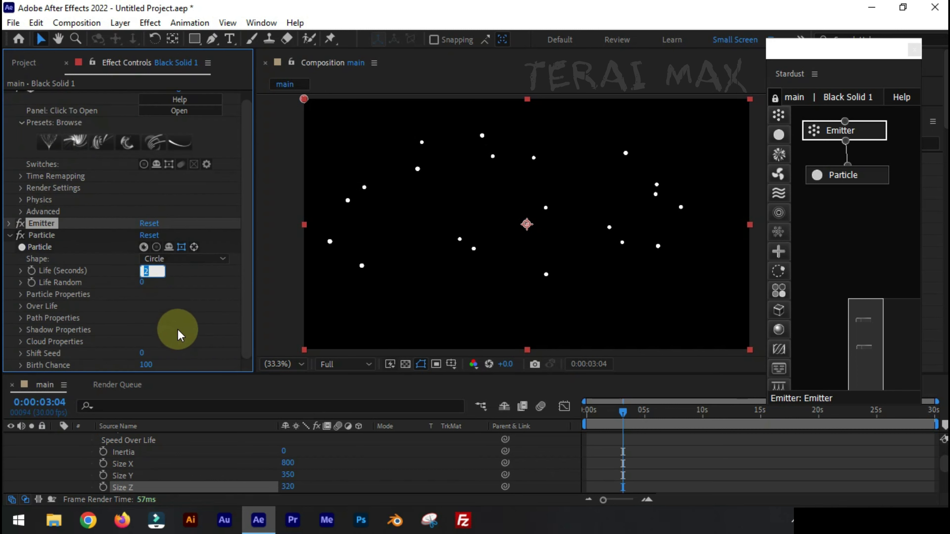
pyautogui.click(20, 295)
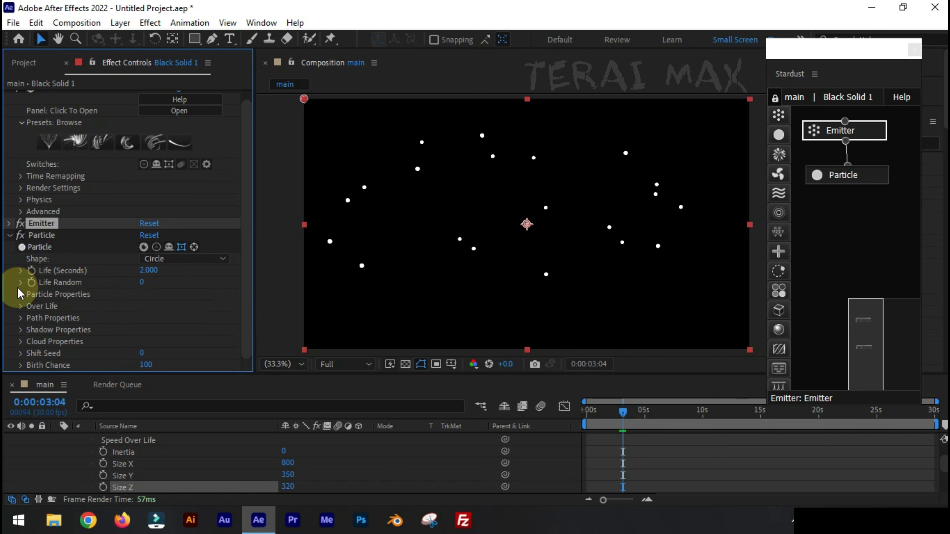
pyautogui.scroll(-2, 21, 299)
pyautogui.write('1')
pyautogui.press('Tab')
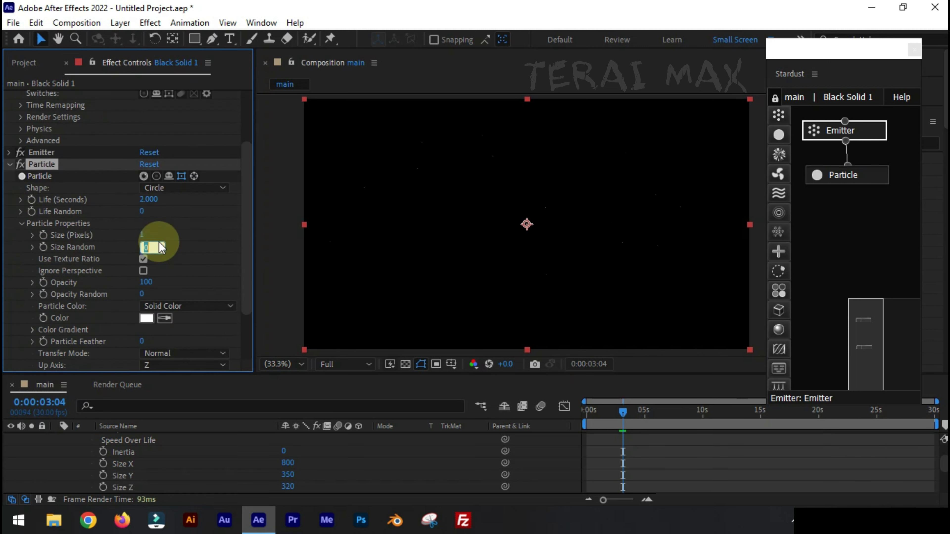
pyautogui.press('Tab')
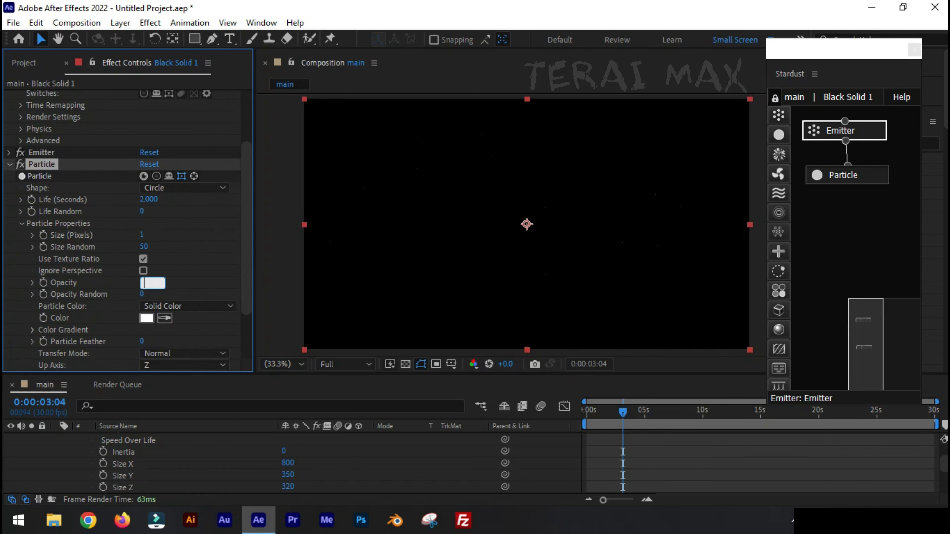
pyautogui.click(143, 271)
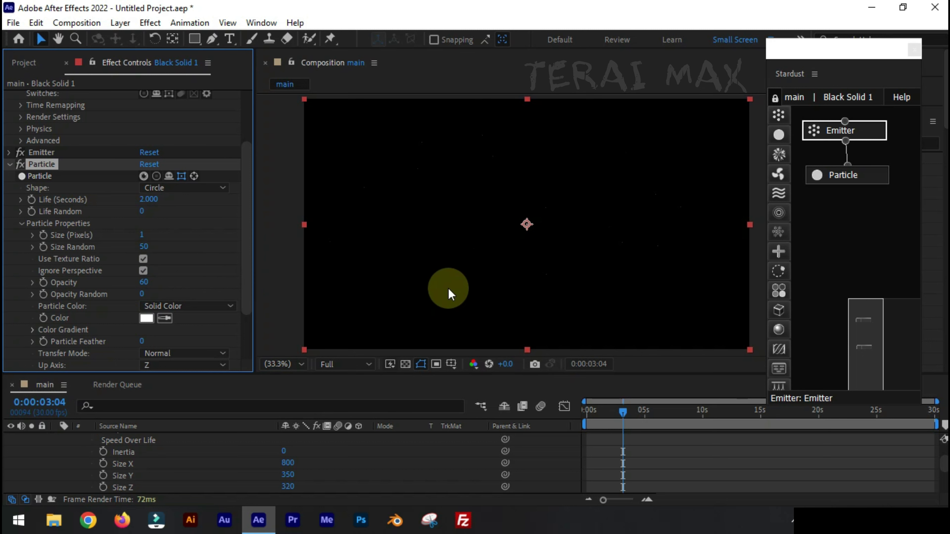
# Add a Replica node connected after the Particle node and set its replicate type to Corners
pyautogui.scroll(1, 450, 289)
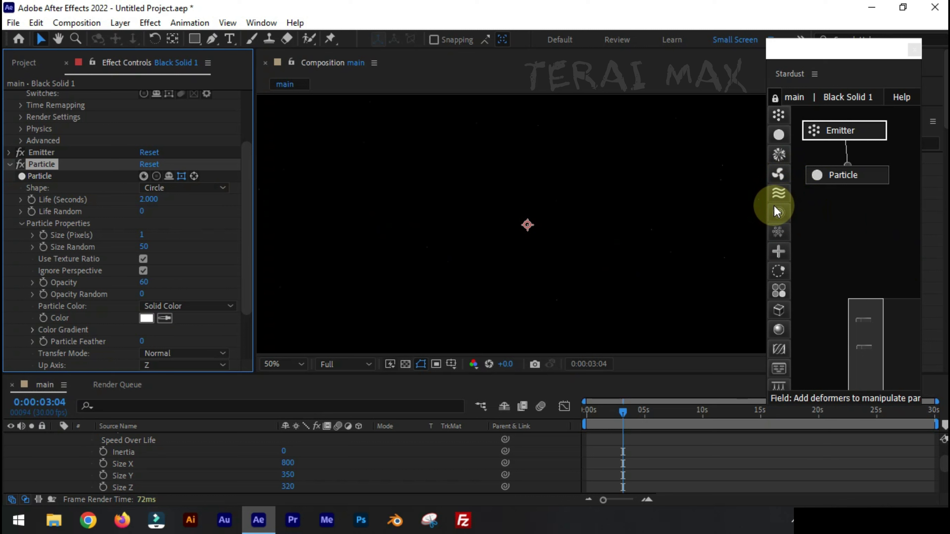
pyautogui.moveTo(779, 230); pyautogui.dragTo(844, 176)
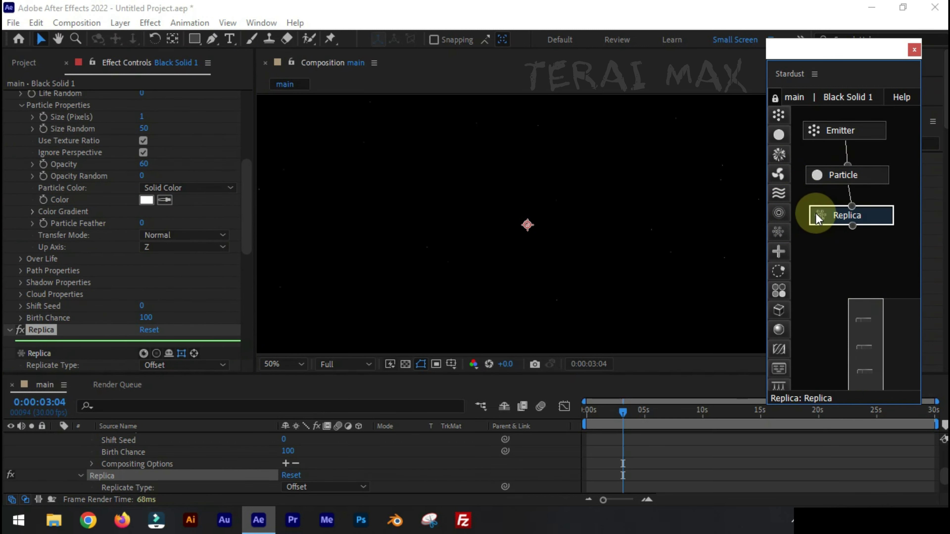
pyautogui.scroll(-5, 96, 307)
pyautogui.click(161, 240)
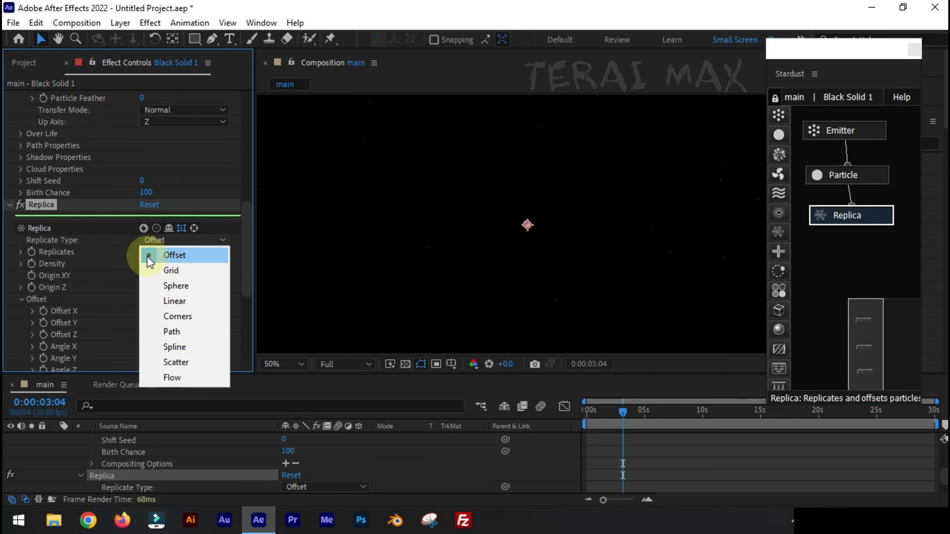
pyautogui.click(178, 316)
# Set the Replica's replicates to 10 and its density to 2100
pyautogui.scroll(-4, 209, 254)
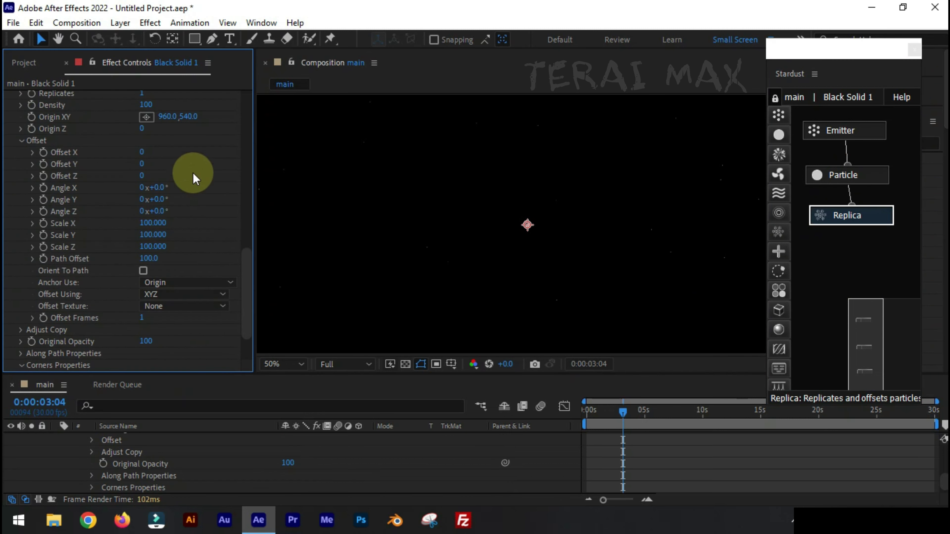
pyautogui.scroll(3, 193, 176)
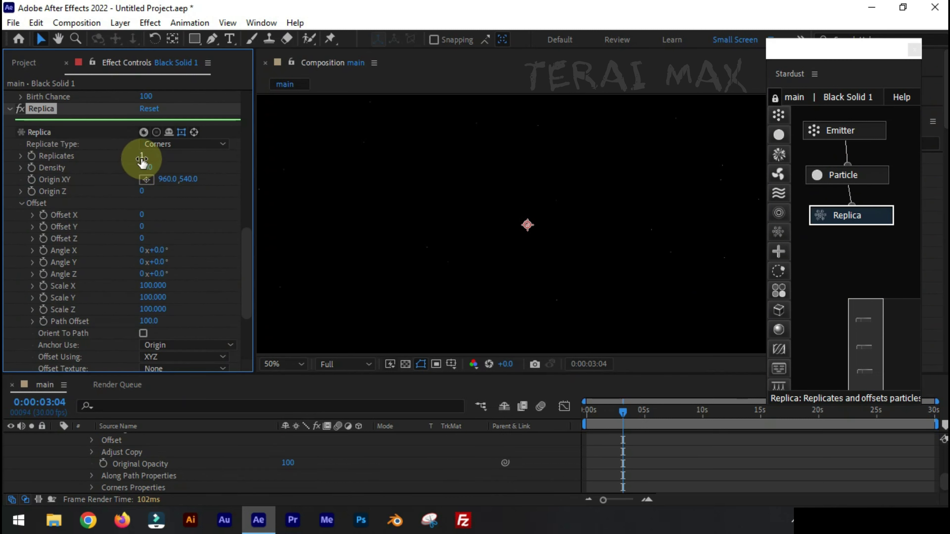
pyautogui.press('Tab')
pyautogui.write('1')
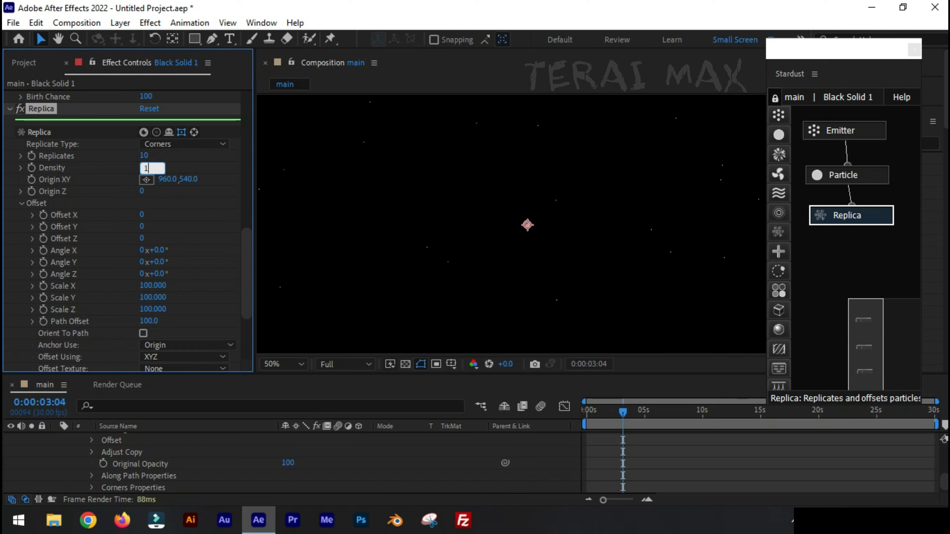
pyautogui.click(123, 243)
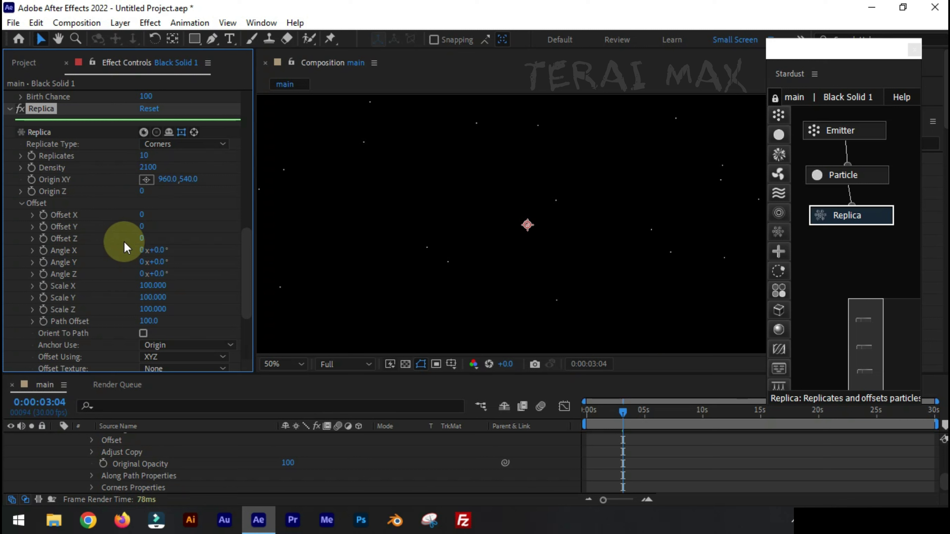
# Set Max Corners to 10 in the Replica's corners properties
pyautogui.scroll(-5, 124, 241)
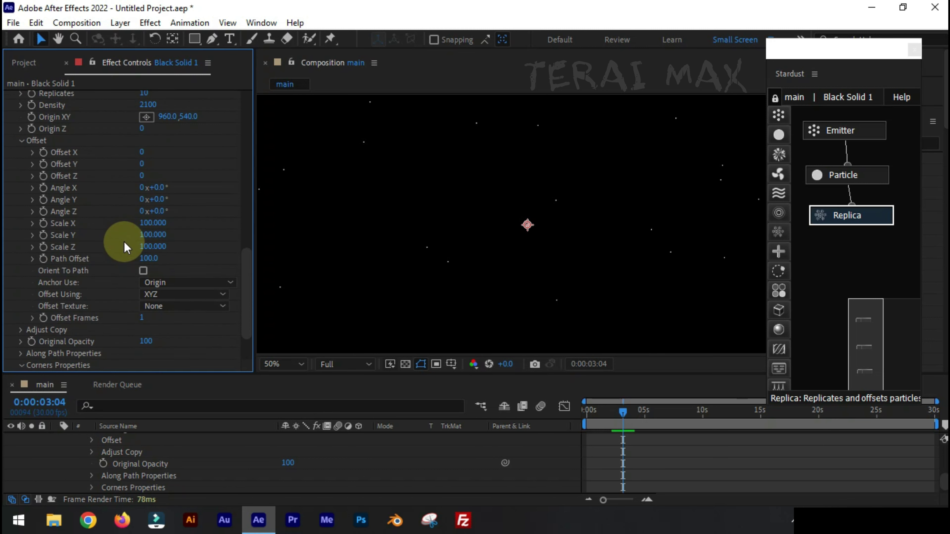
pyautogui.click(144, 330)
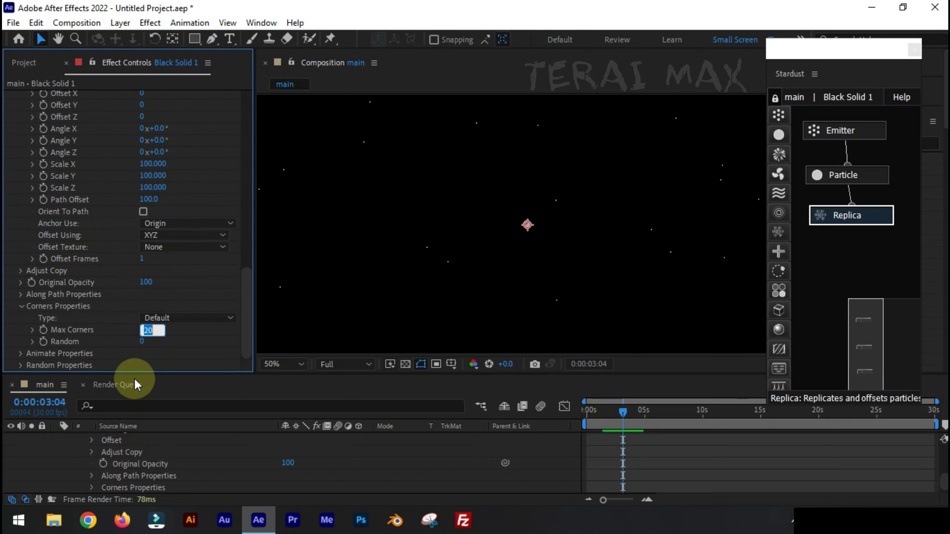
pyautogui.write('10')
pyautogui.press('Return')
pyautogui.scroll(10, 130, 318)
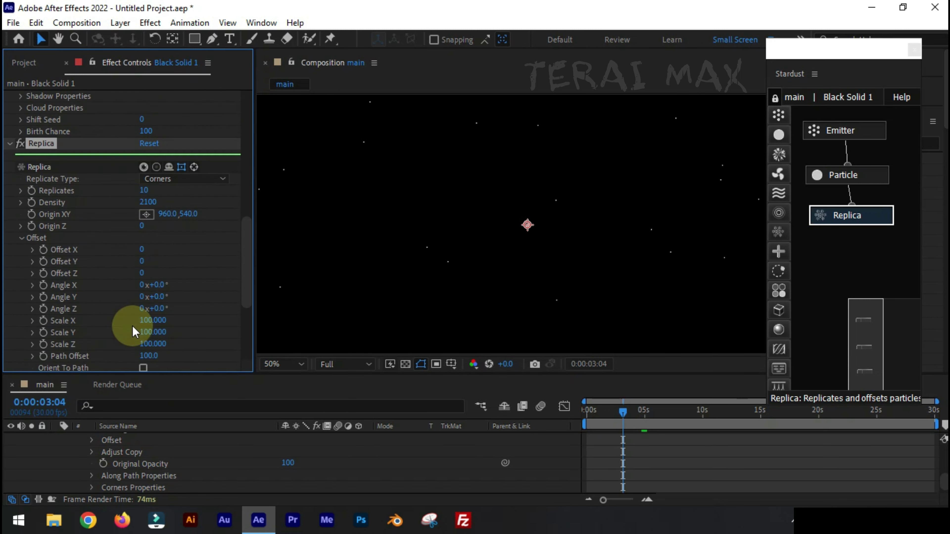
# Set the Replica's Offset X to 140
pyautogui.scroll(-5, 134, 331)
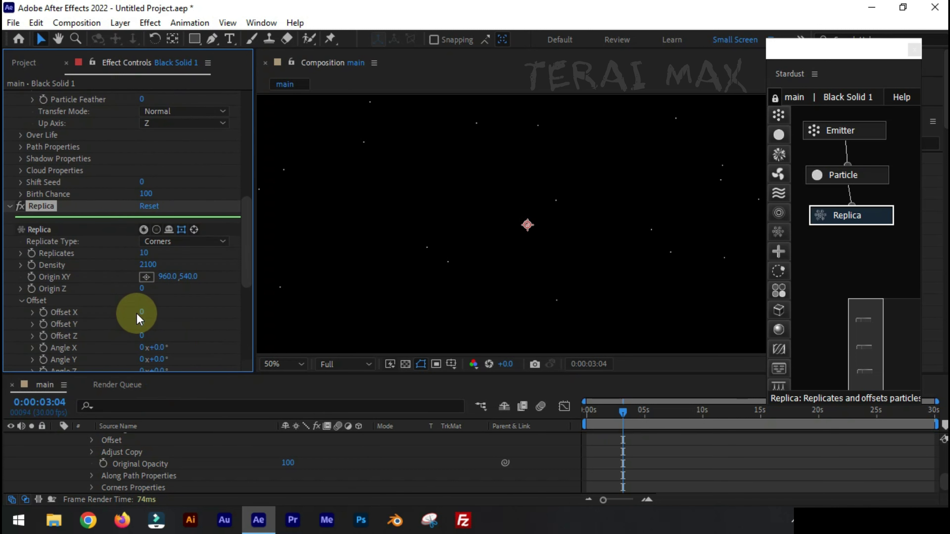
pyautogui.click(140, 284)
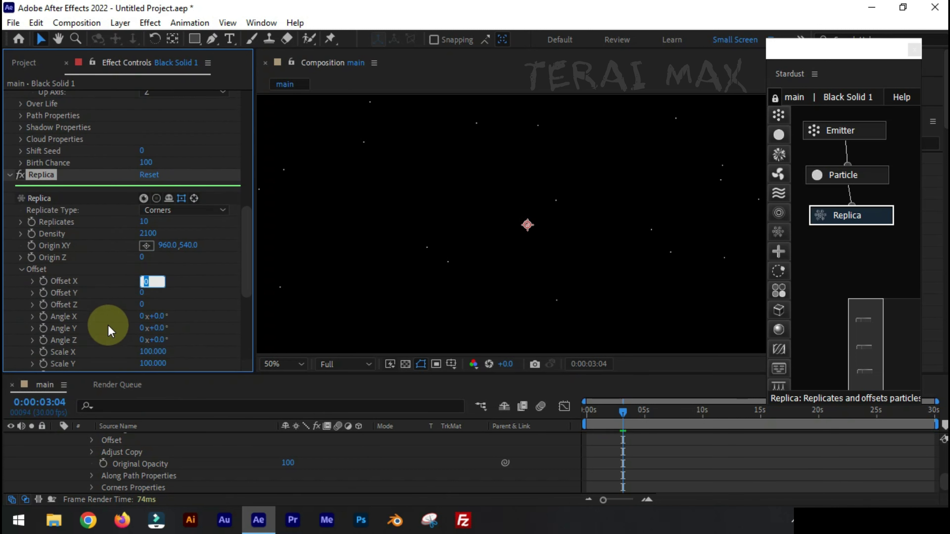
pyautogui.write('140')
pyautogui.click(109, 330)
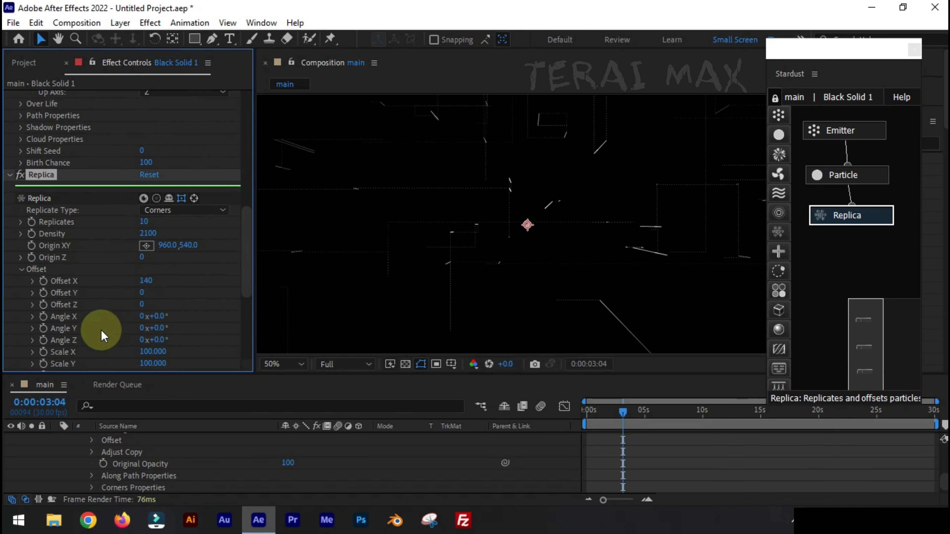
# Add a Transform node connected after the Replica node and set its Scale Y to 0
pyautogui.click(779, 252)
pyautogui.click(769, 300)
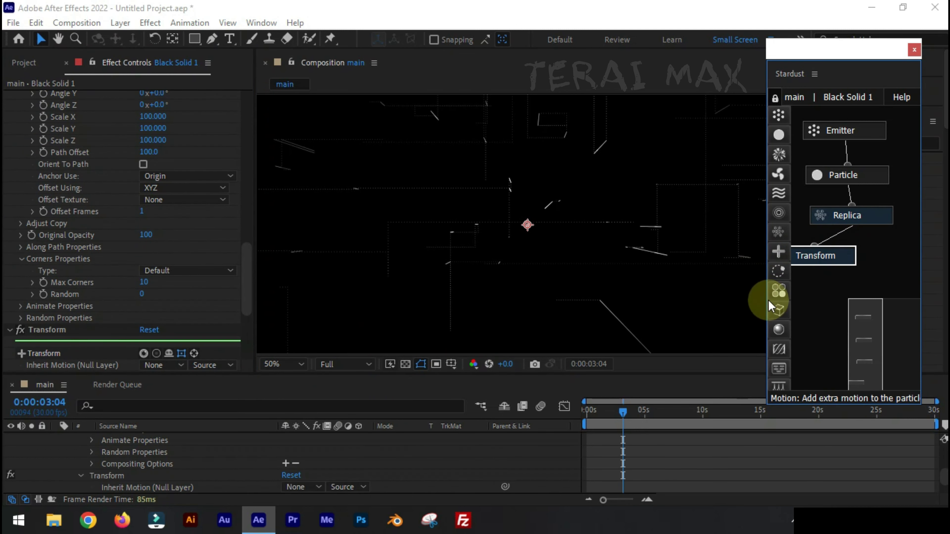
pyautogui.click(805, 262)
pyautogui.scroll(-5, 197, 303)
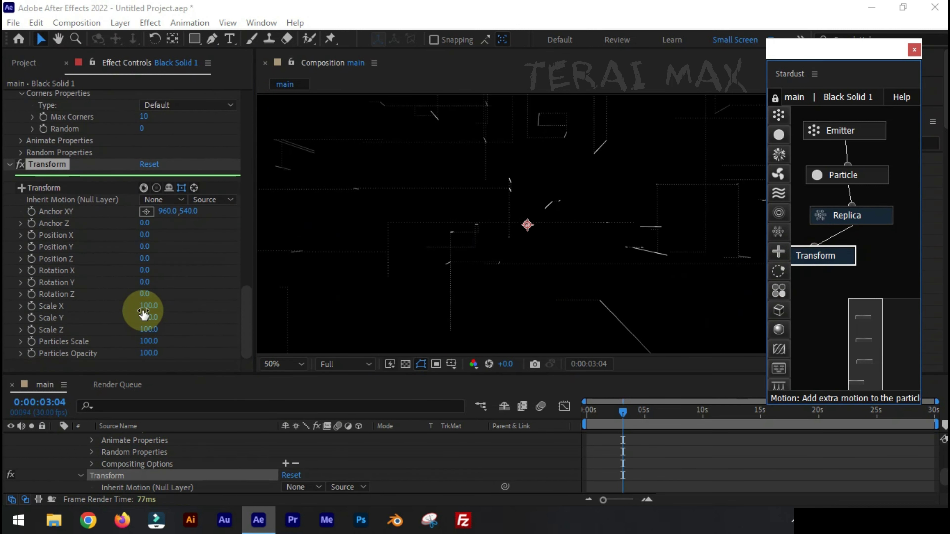
pyautogui.click(148, 318)
pyautogui.write('0')
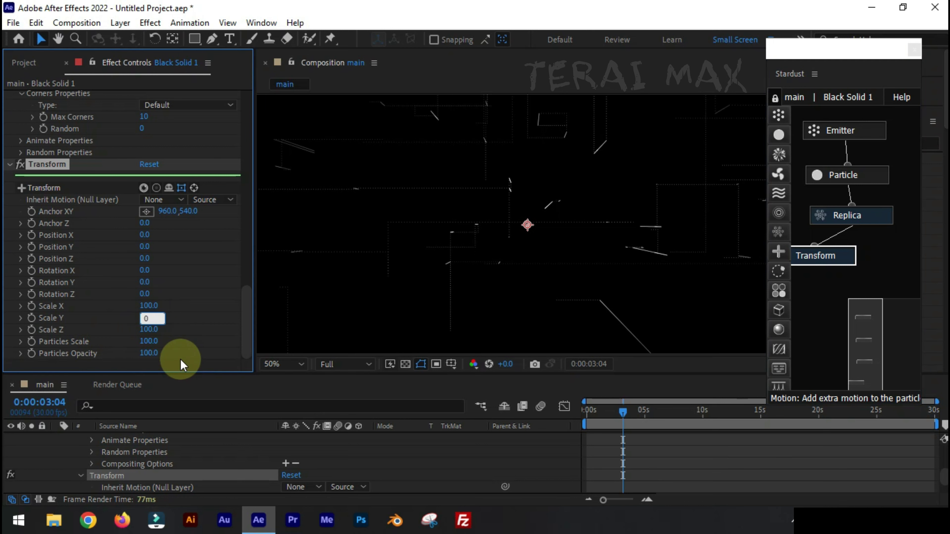
pyautogui.press('Return')
# Add a new camera layer and orbit it to an angled view over the flattened particle lines
pyautogui.click(76, 23)
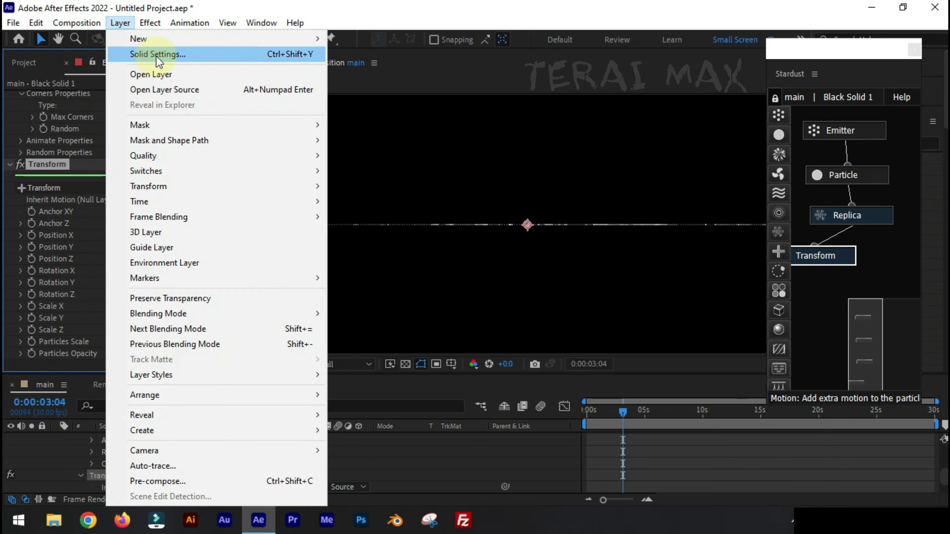
pyautogui.moveTo(131, 39)
pyautogui.click(378, 85)
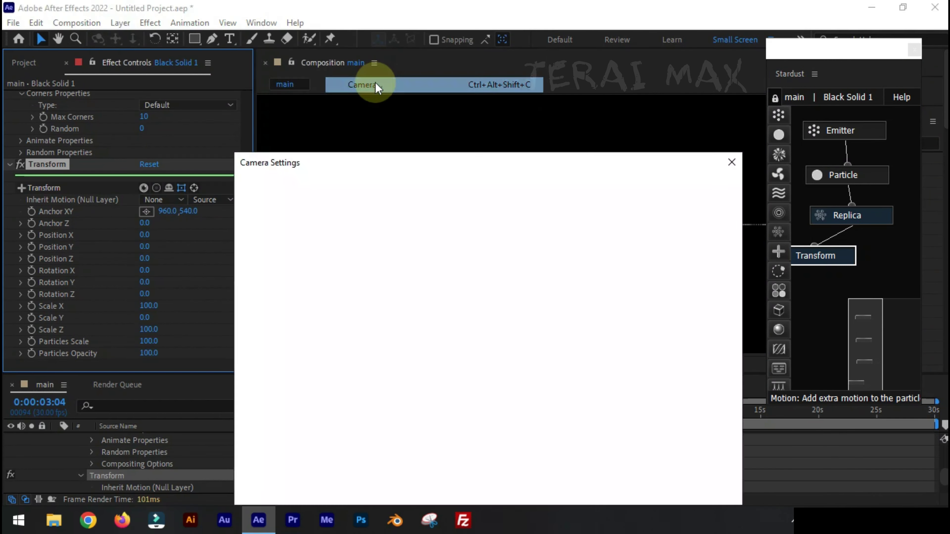
pyautogui.click(621, 488)
pyautogui.click(56, 449)
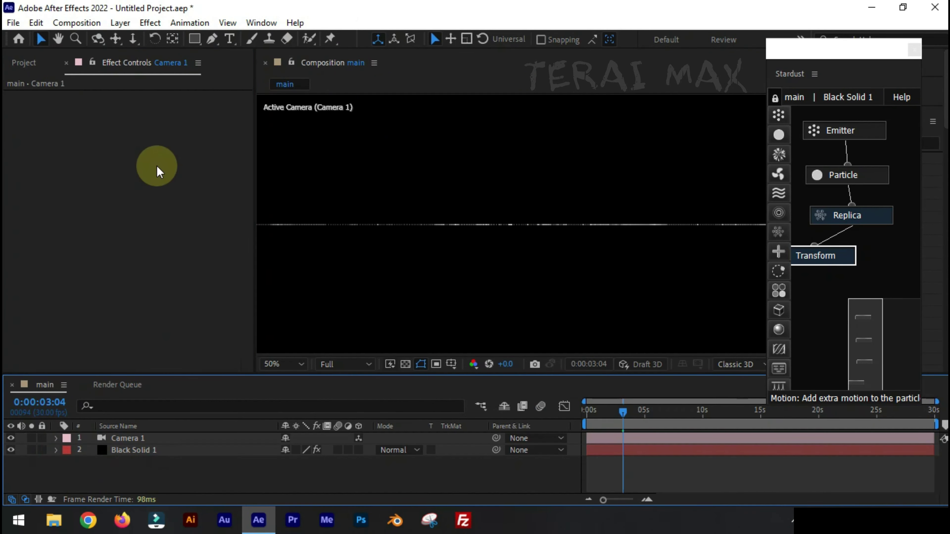
pyautogui.click(98, 38)
pyautogui.moveTo(335, 208); pyautogui.dragTo(412, 225)
# Duplicate the Replica node and connect the copy after the Transform node
pyautogui.click(910, 258)
pyautogui.click(883, 216)
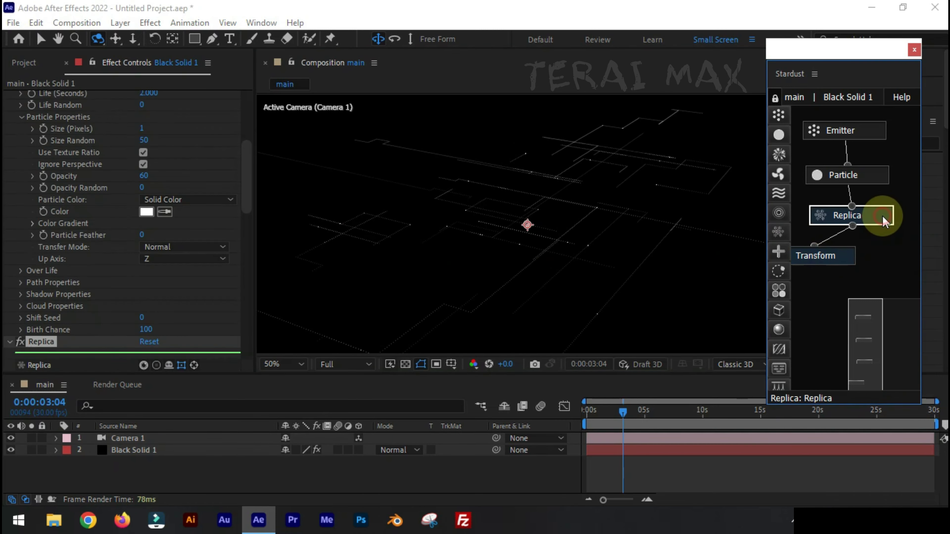
pyautogui.hotkey('ctrl', 'd')
pyautogui.moveTo(884, 231); pyautogui.dragTo(821, 256)
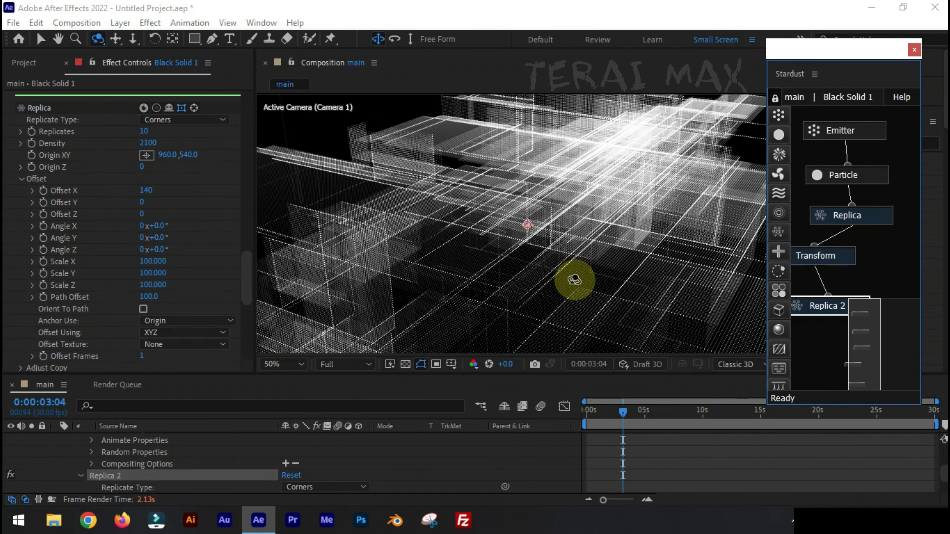
# Set the duplicated Replica's density to 1000 and its Offset X to 0
pyautogui.click(41, 39)
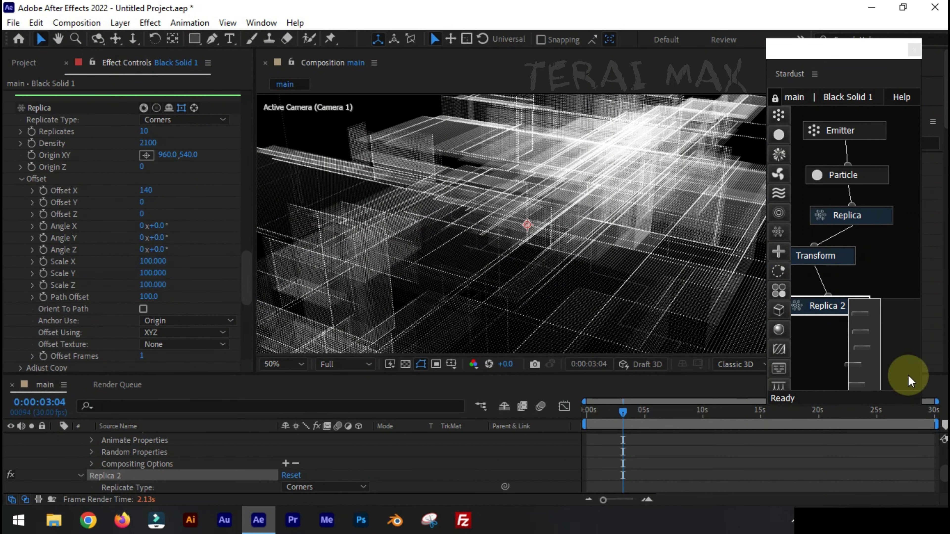
pyautogui.click(910, 387)
pyautogui.click(150, 155)
pyautogui.write('1')
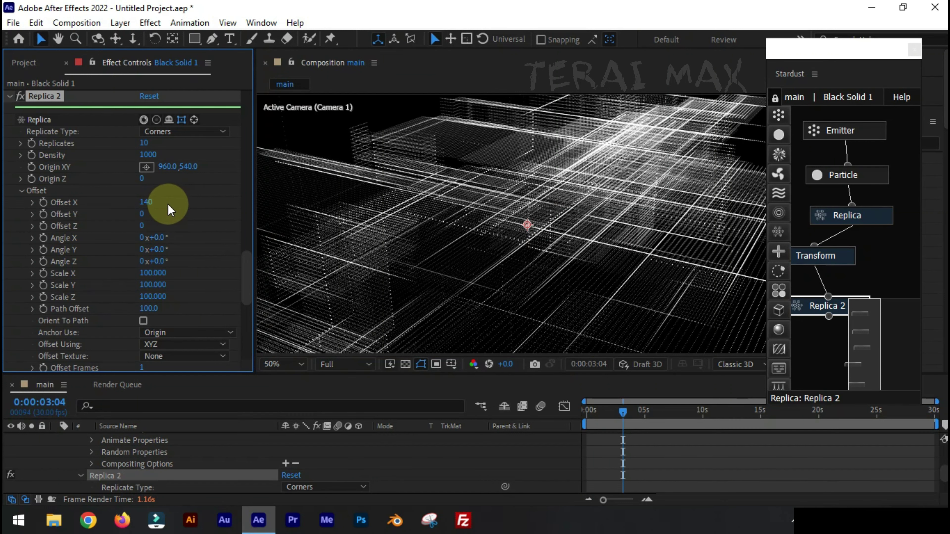
pyautogui.click(146, 202)
pyautogui.click(146, 204)
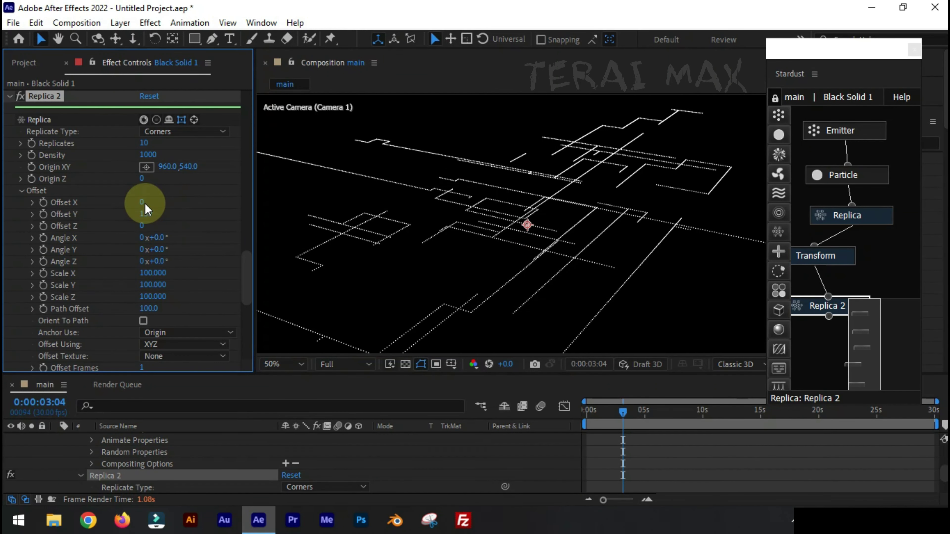
# Set Replica 2's Offset Y to 150 and its Replicates to 7
pyautogui.moveTo(146, 209); pyautogui.dragTo(206, 224)
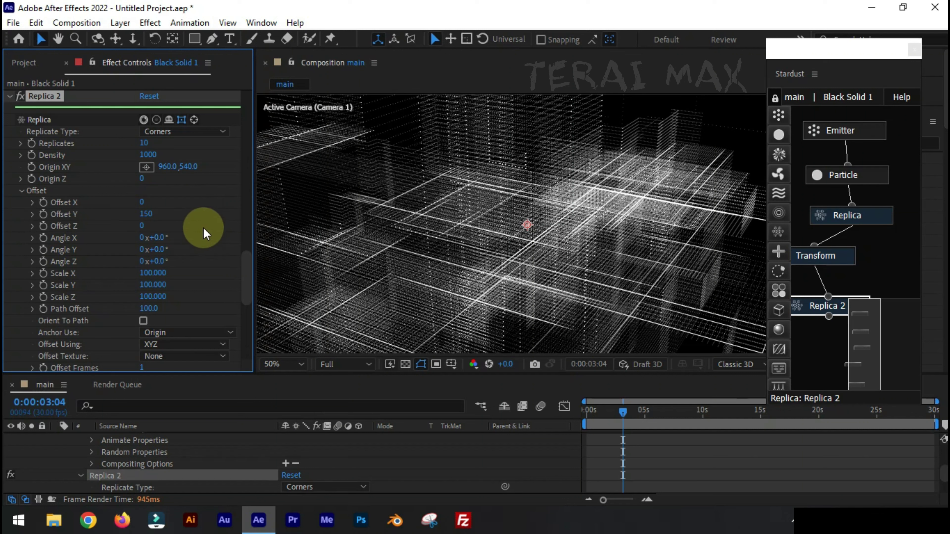
pyautogui.click(146, 143)
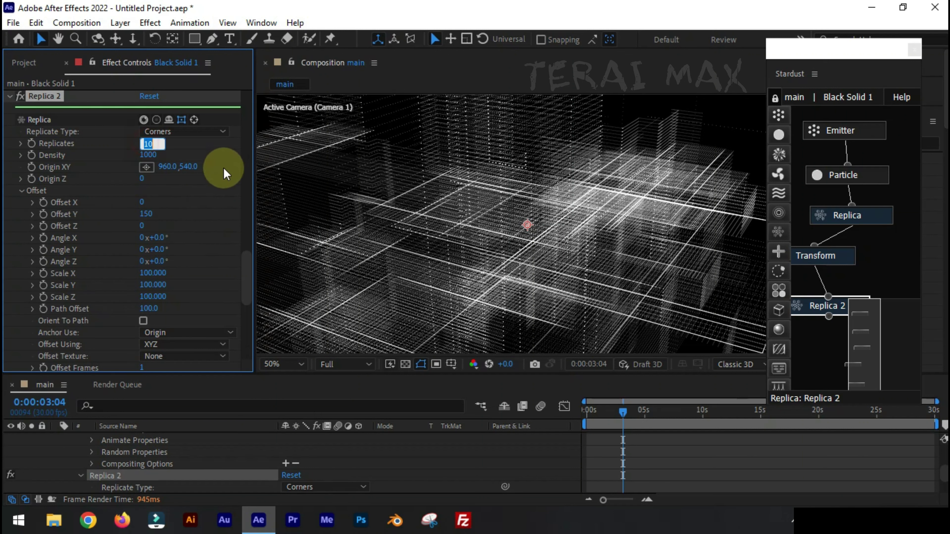
pyautogui.write('15')
pyautogui.press('Return')
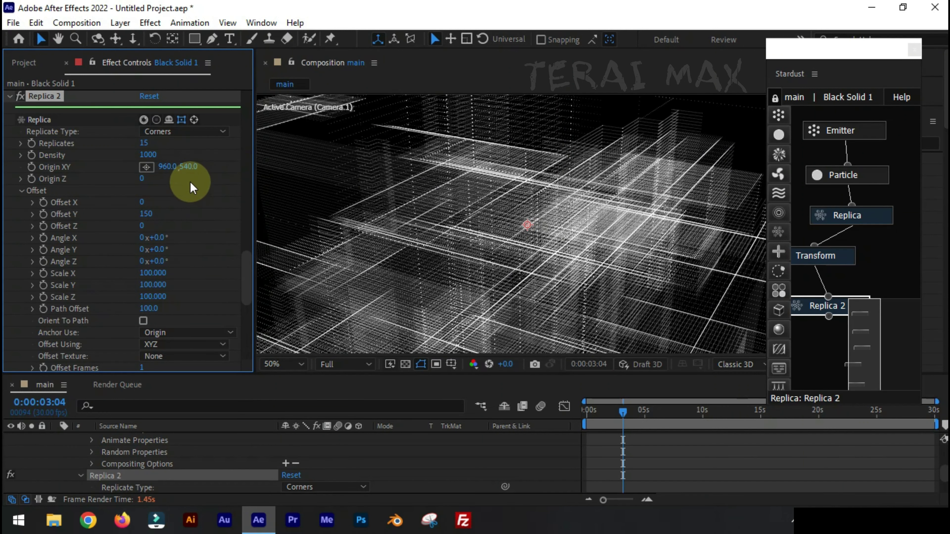
pyautogui.click(144, 145)
pyautogui.write('7')
pyautogui.press('Return')
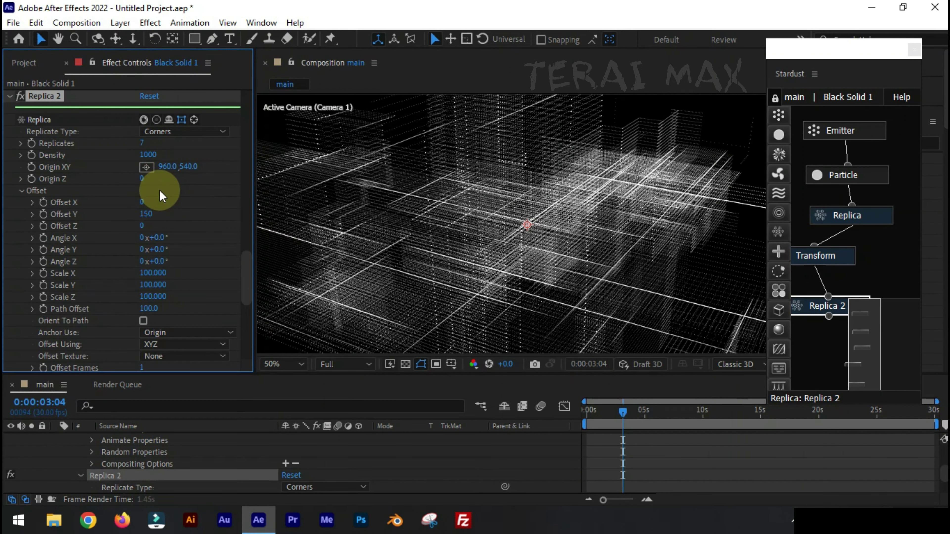
# In Replica 2's Random Properties, set Replicates Number to 90, Replicates Chance to 87 and Emitter Rotation to 80
pyautogui.scroll(-5, 64, 262)
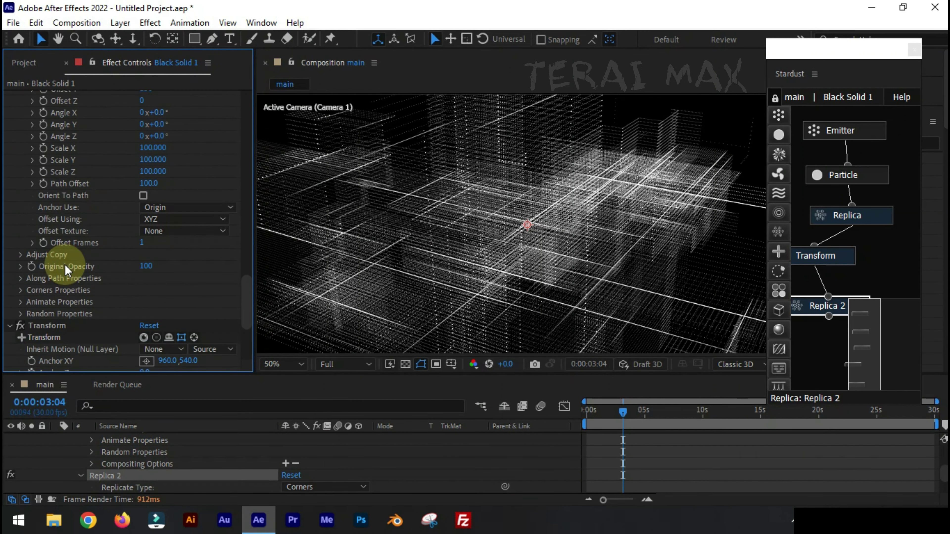
pyautogui.click(22, 314)
pyautogui.scroll(-4, 148, 252)
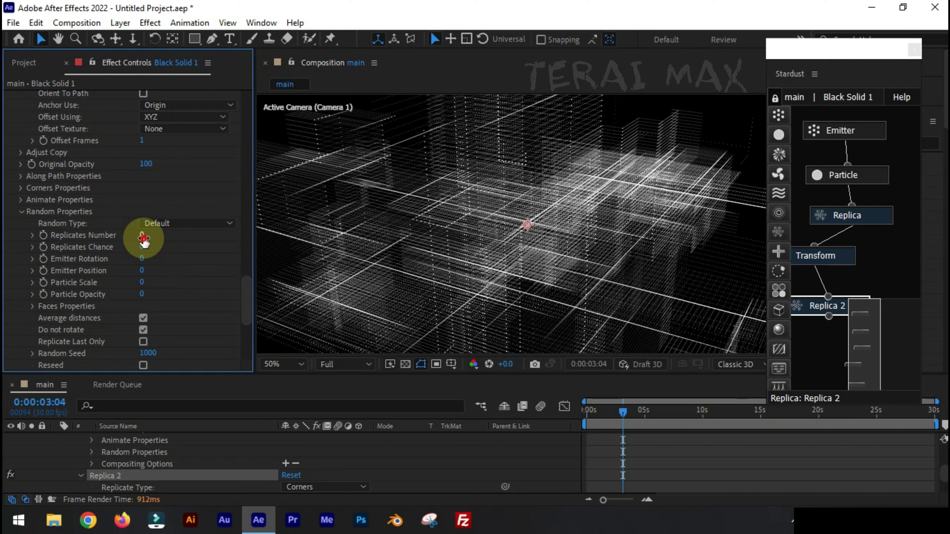
pyautogui.moveTo(153, 241); pyautogui.dragTo(212, 234)
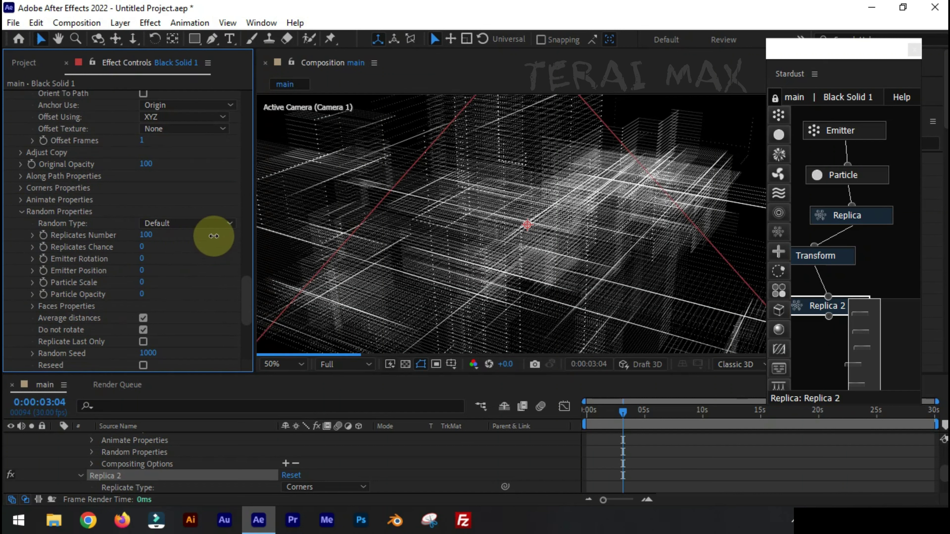
pyautogui.write('87')
pyautogui.press('Tab')
pyautogui.write('80')
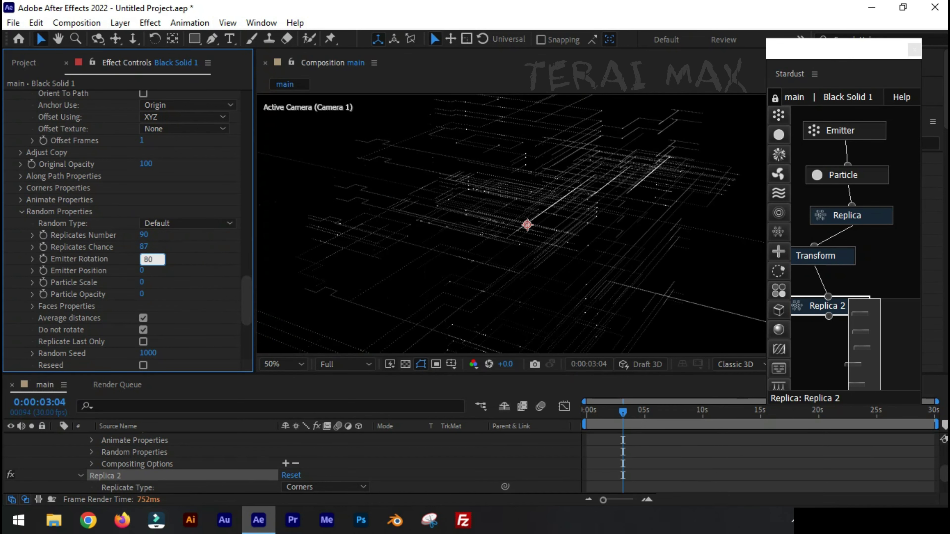
pyautogui.press('Tab')
# Set Replica 2's random Emitter Position to 88, Particle Scale to 90 and Particle Opacity to 95
pyautogui.write('88')
pyautogui.press('Tab')
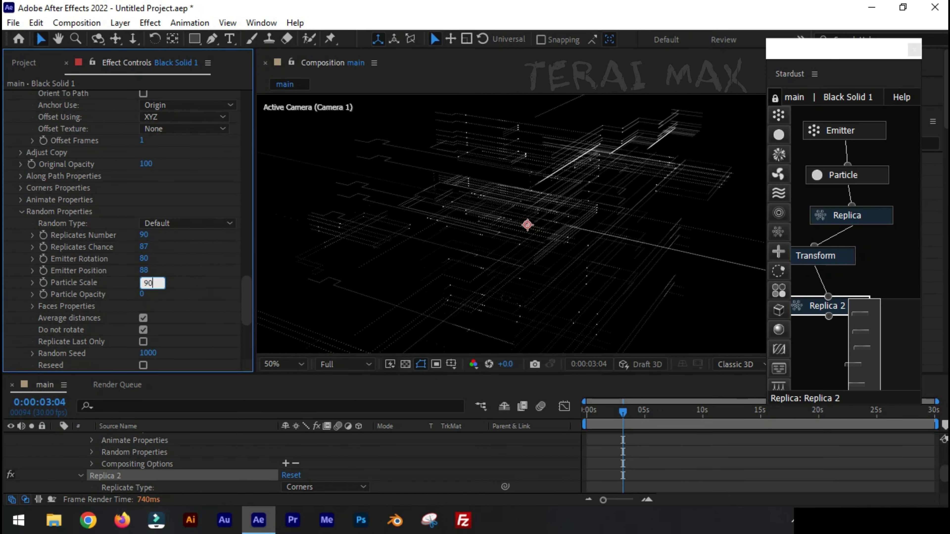
pyautogui.press('Tab')
pyautogui.press('Tab')
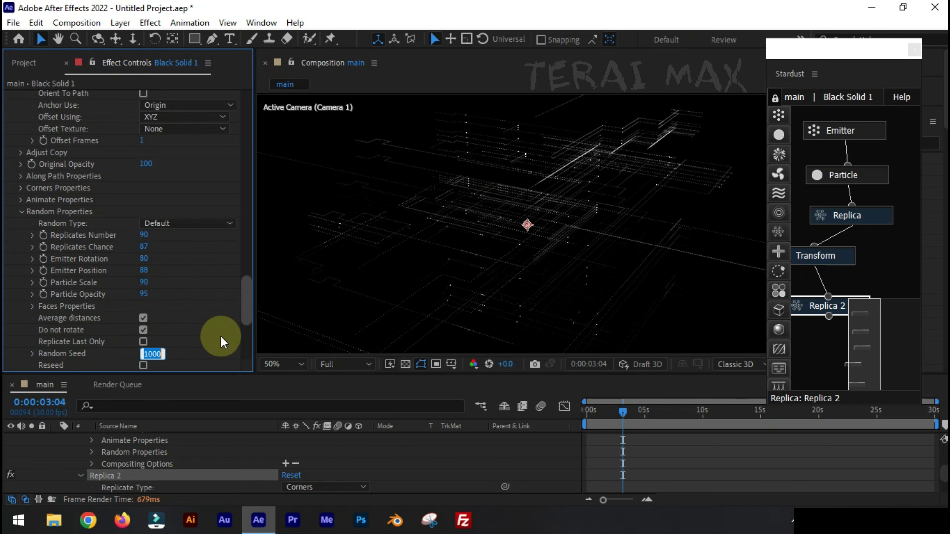
pyautogui.click(250, 312)
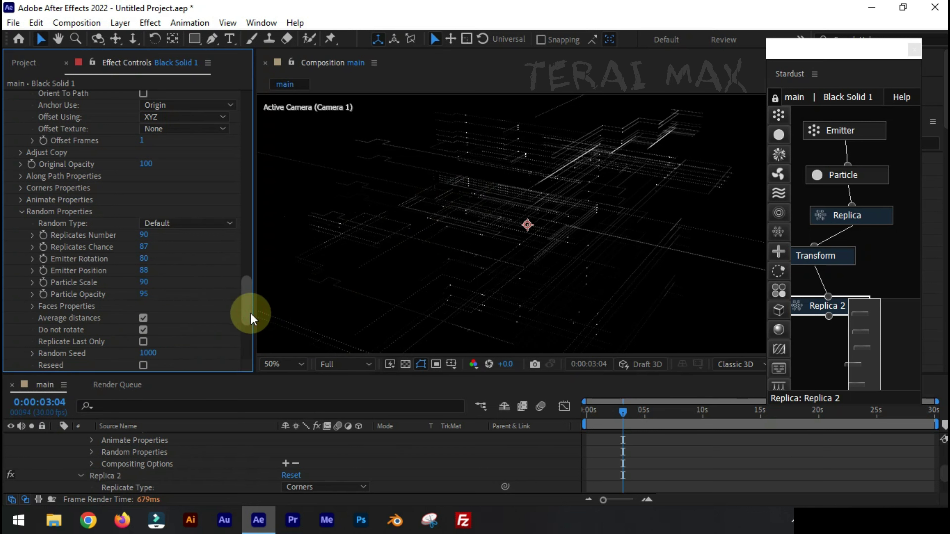
# Change the Particle node's Particle Color mode to Random From Gradient
pyautogui.click(815, 178)
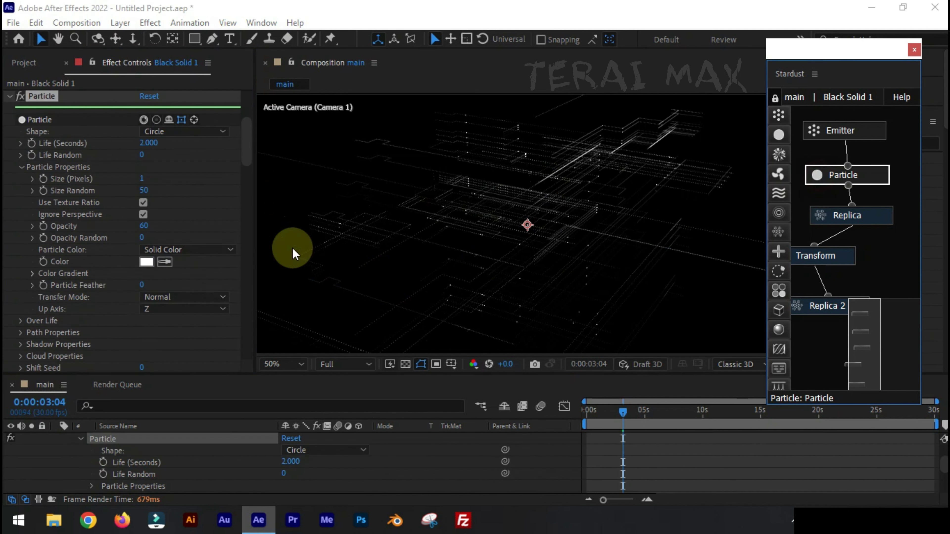
pyautogui.click(161, 249)
pyautogui.click(191, 298)
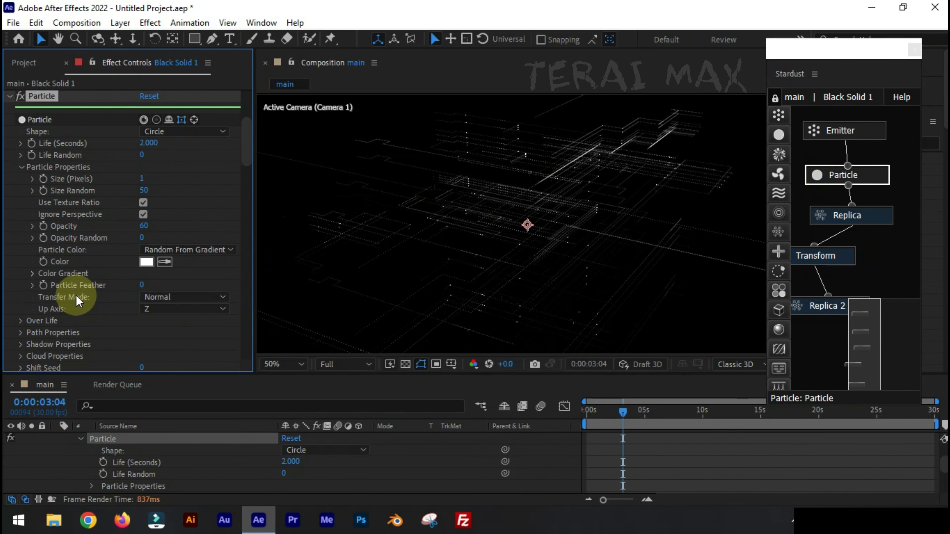
# Recolor the black starting stop of the particle Color Gradient to bright green 00FF72
pyautogui.click(33, 273)
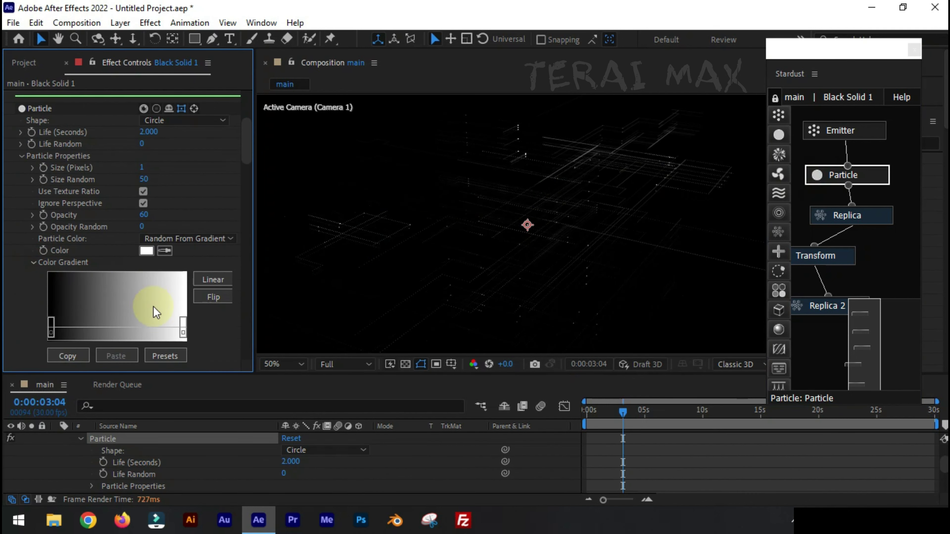
pyautogui.click(51, 333)
pyautogui.click(243, 230)
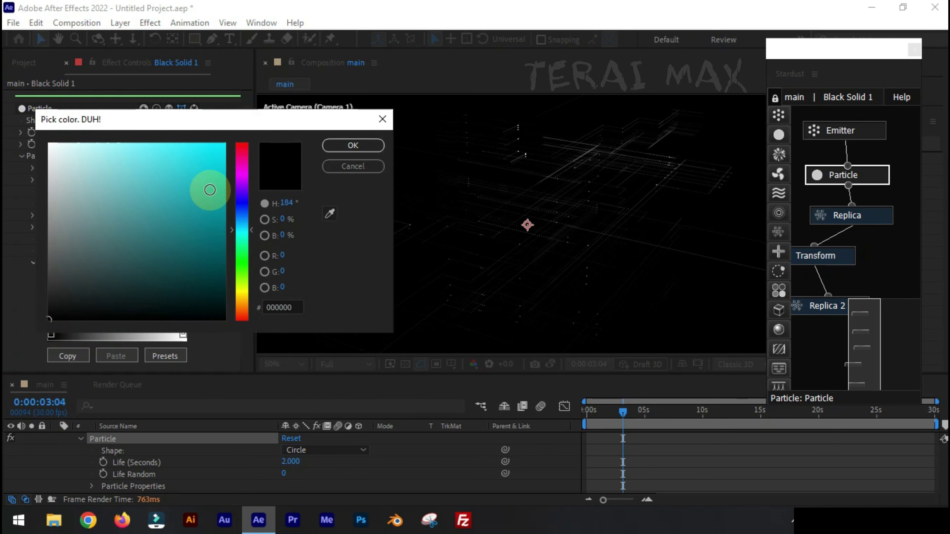
pyautogui.moveTo(210, 178); pyautogui.dragTo(226, 142)
pyautogui.click(244, 245)
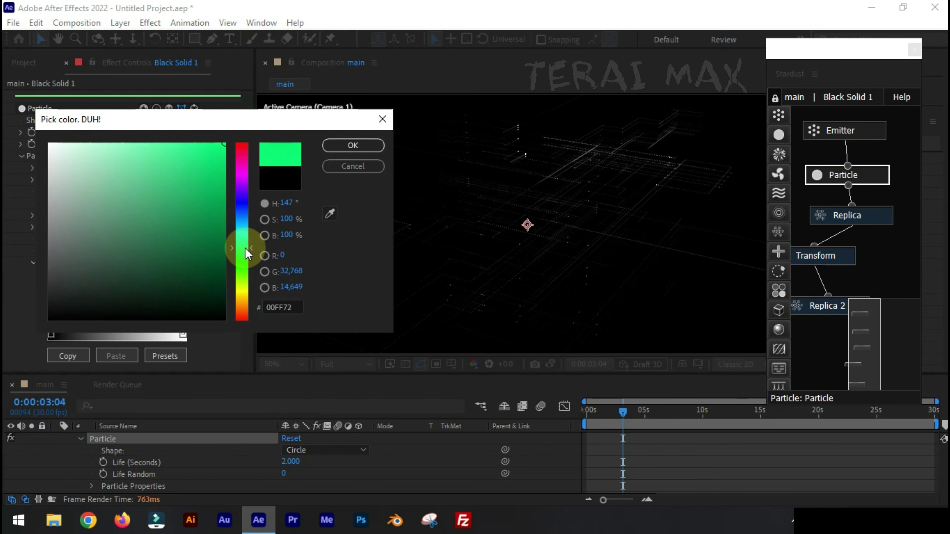
pyautogui.click(353, 145)
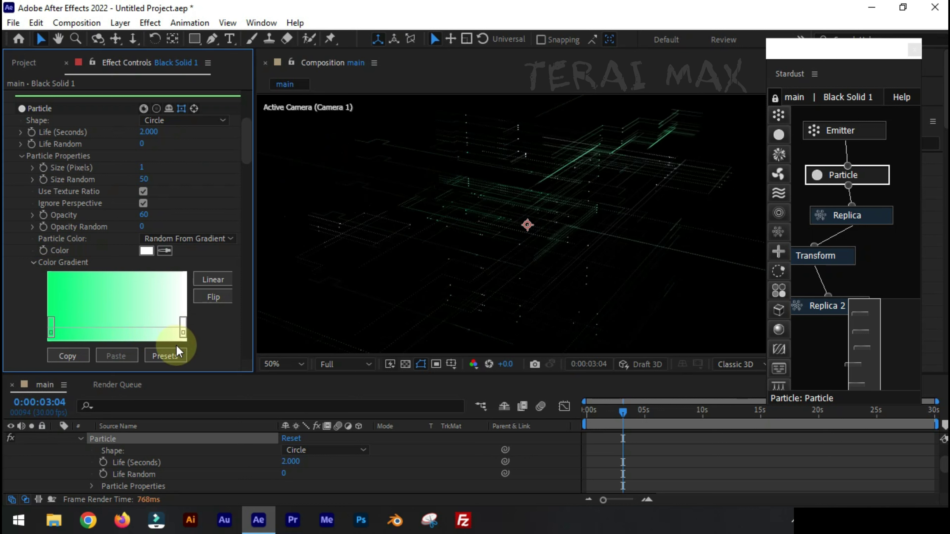
# Recolor the white end stop of the particle Color Gradient to blue 006CFF
pyautogui.doubleClick(183, 332)
pyautogui.click(242, 210)
pyautogui.click(224, 144)
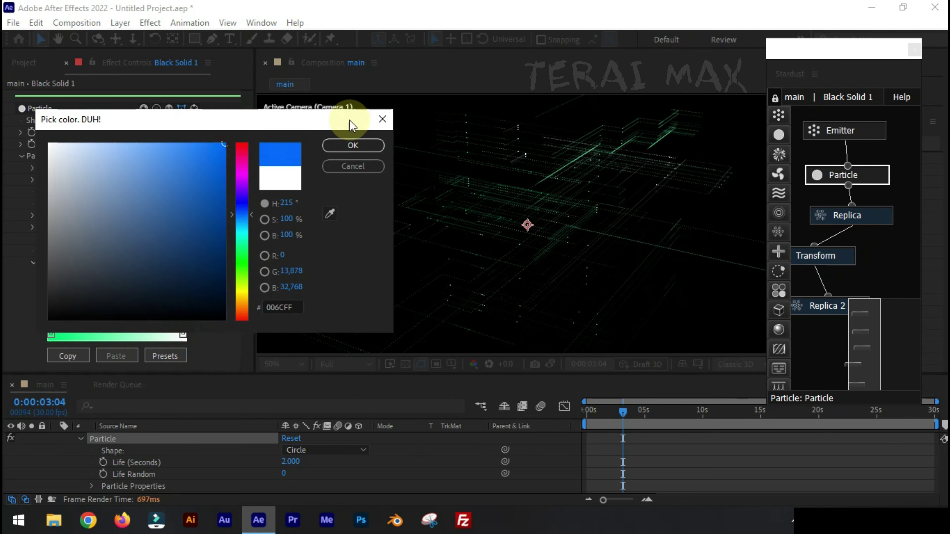
pyautogui.click(353, 145)
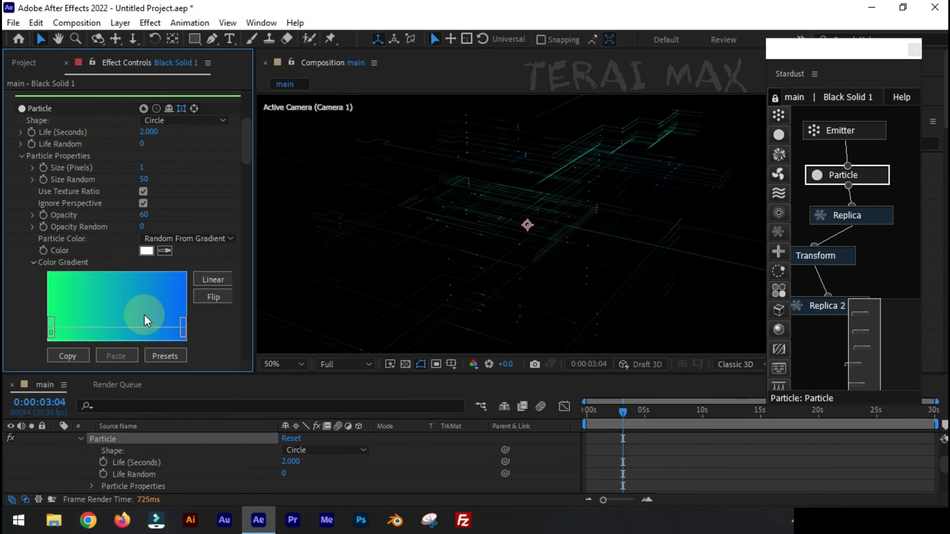
# Add a yellow stop at the middle of the particle Color Gradient, between green and blue
pyautogui.doubleClick(115, 328)
pyautogui.click(241, 207)
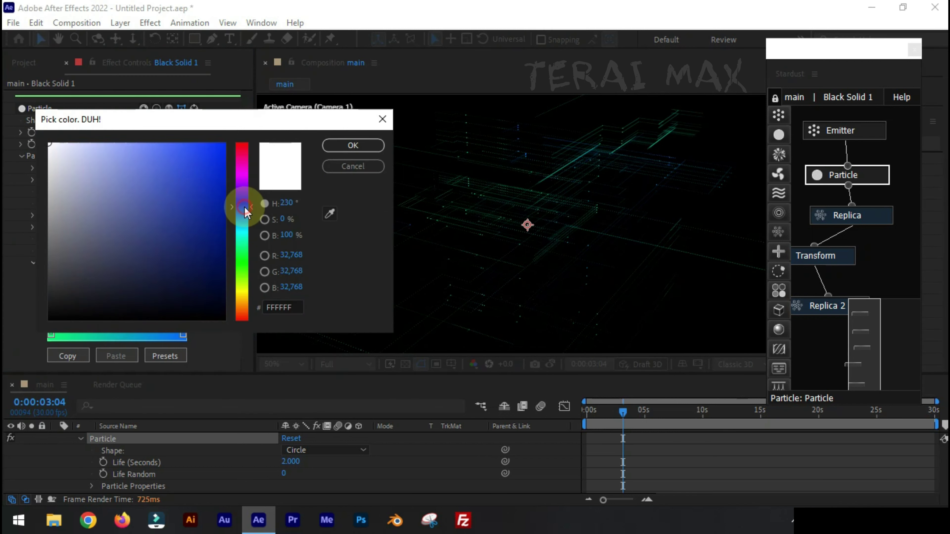
pyautogui.click(244, 236)
pyautogui.click(244, 249)
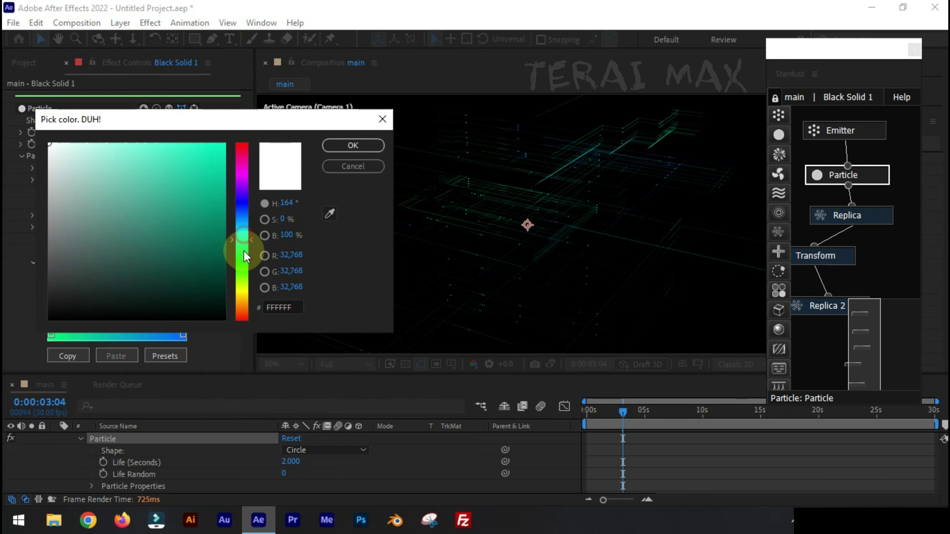
pyautogui.click(246, 291)
pyautogui.click(207, 189)
pyautogui.click(353, 146)
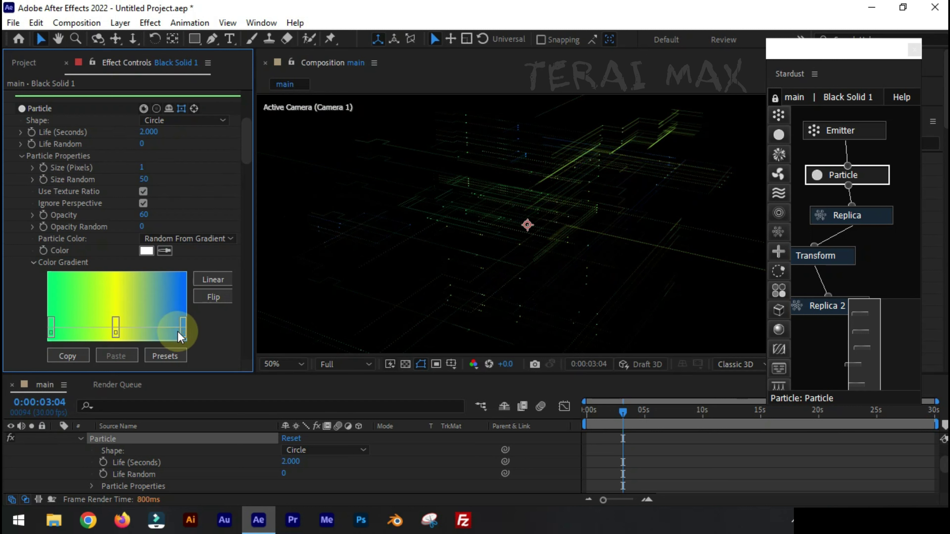
# Set the Emitter's Particles Per Second to 13 and its Size Z to 500
pyautogui.click(876, 128)
pyautogui.click(147, 155)
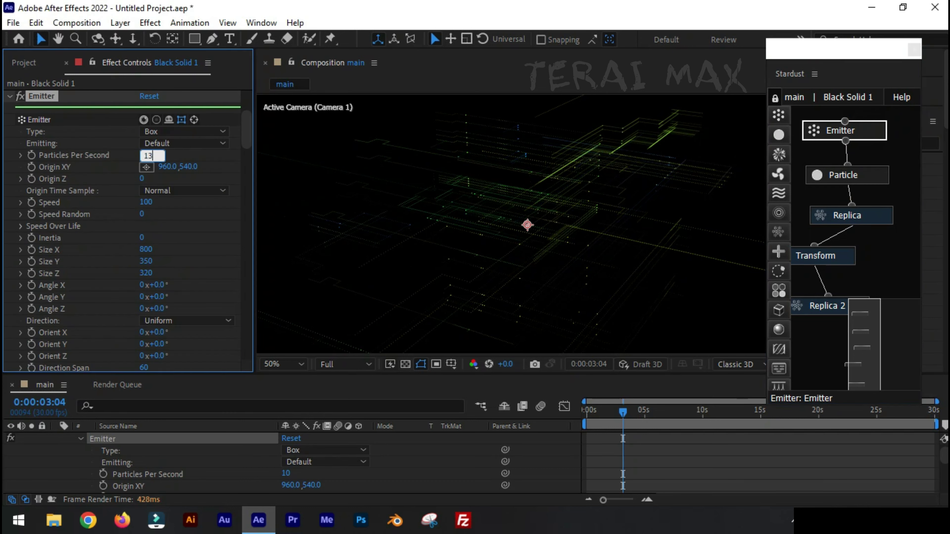
pyautogui.press('Return')
pyautogui.click(146, 273)
pyautogui.write('50')
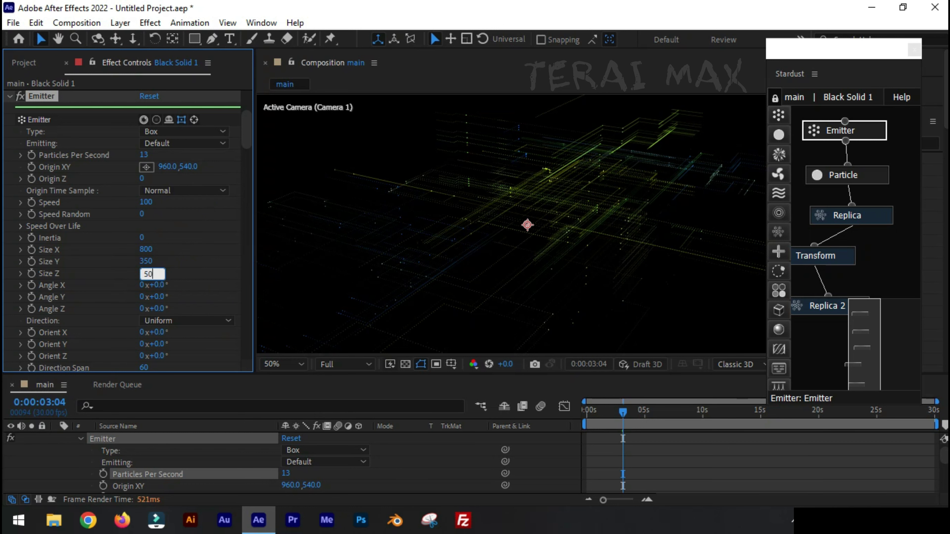
pyautogui.write('0')
pyautogui.press('Return')
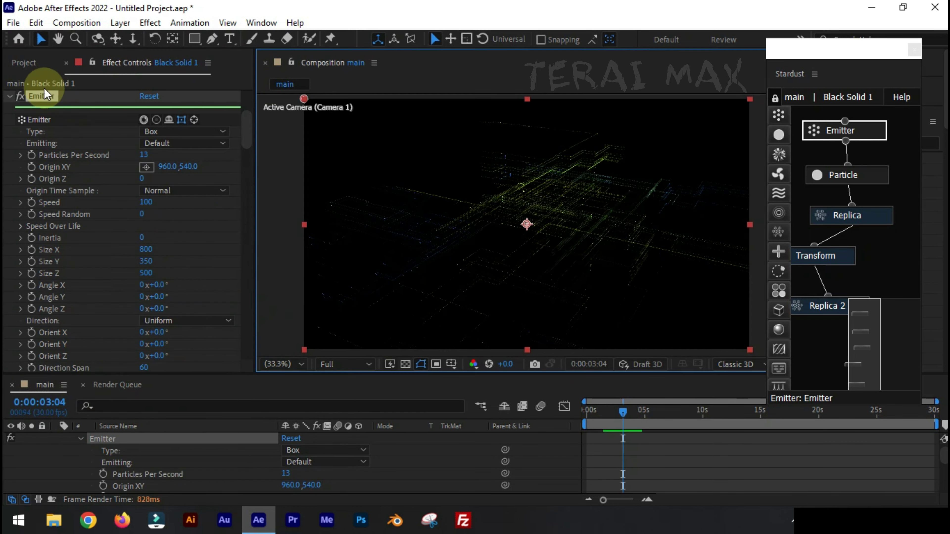
# Duplicate the main composition and open the copy, main 2
pyautogui.click(24, 63)
pyautogui.click(41, 193)
pyautogui.hotkey('ctrl', 'd')
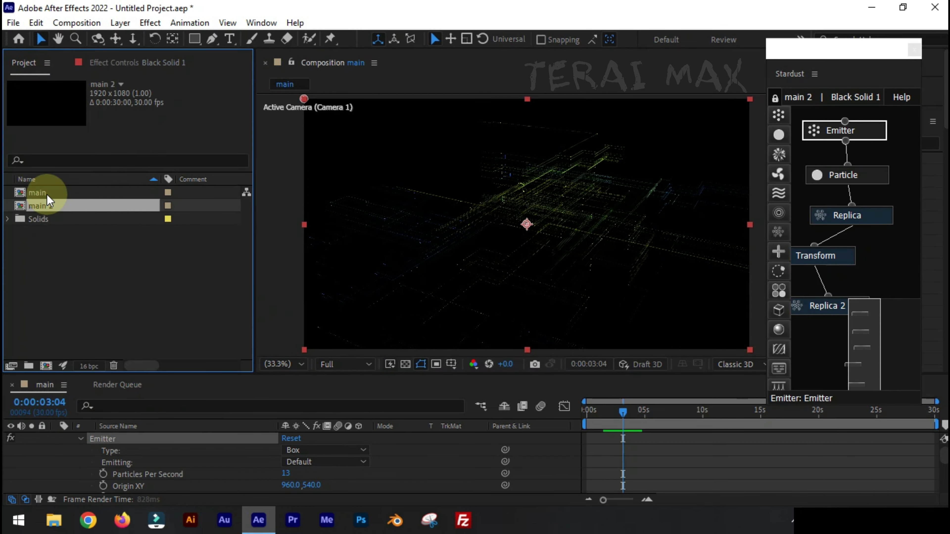
pyautogui.doubleClick(38, 206)
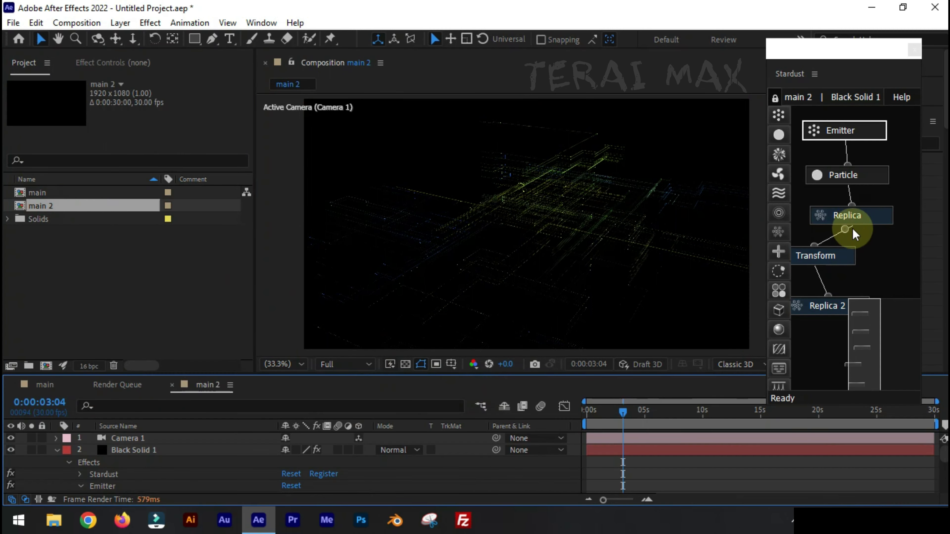
# Add a Transform node connected after Replica 2 in main 2 and set its Scale Y to 0
pyautogui.moveTo(779, 256); pyautogui.dragTo(817, 335)
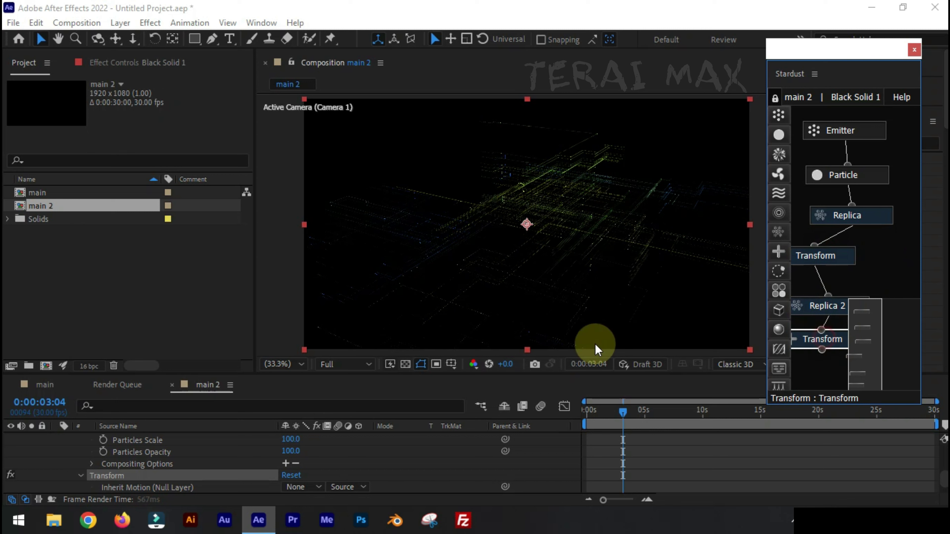
pyautogui.click(123, 62)
pyautogui.scroll(-3, 74, 337)
pyautogui.scroll(-2, 75, 341)
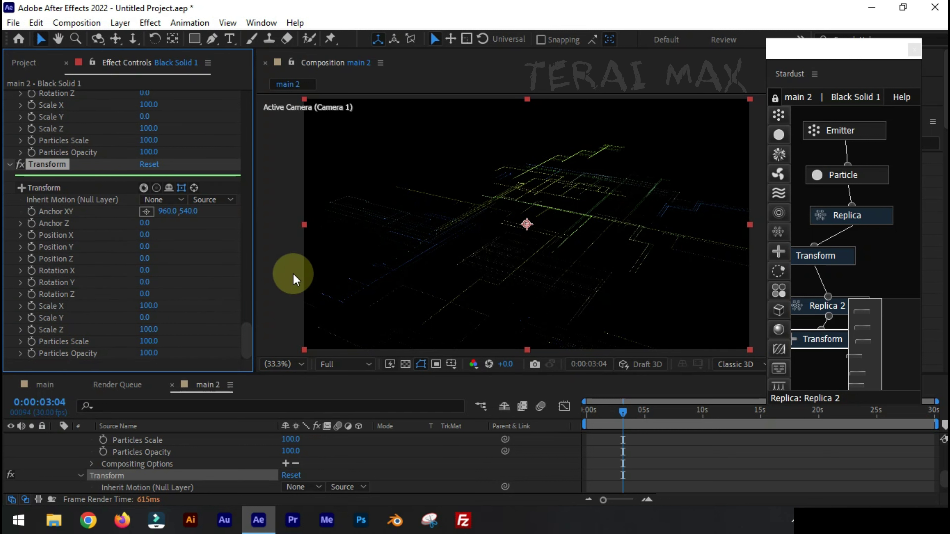
# Set the Emitter's Random Seed to 1500 and its Particles Per Second to 15 in main 2
pyautogui.click(856, 174)
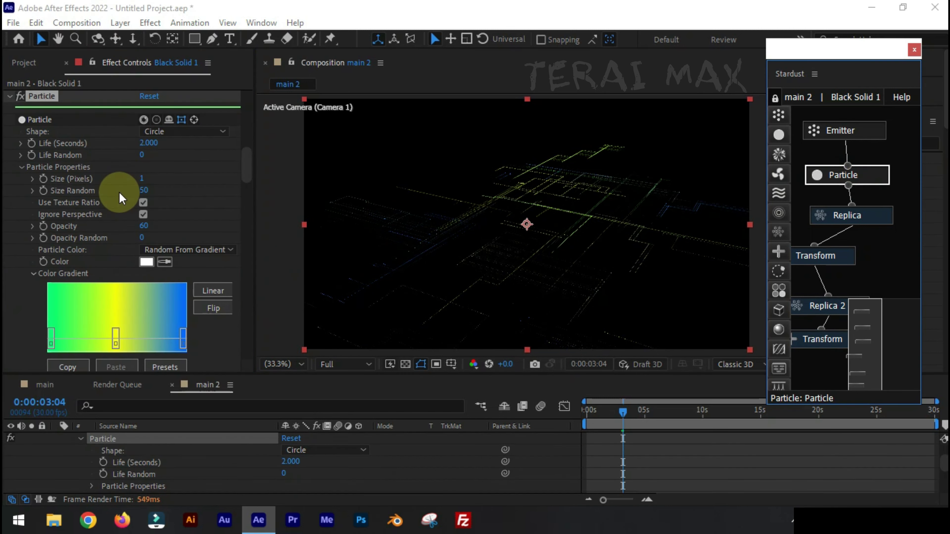
pyautogui.click(823, 131)
pyautogui.scroll(-3, 138, 299)
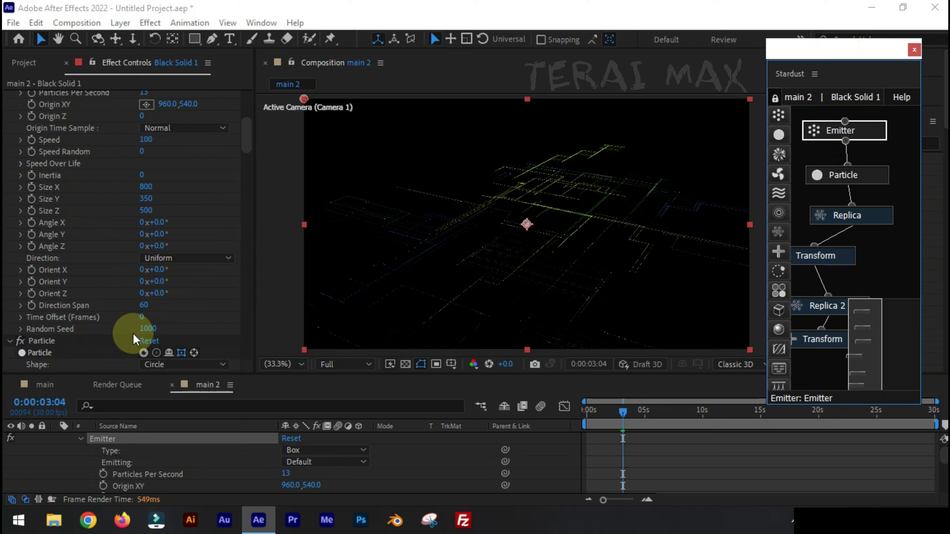
pyautogui.click(142, 329)
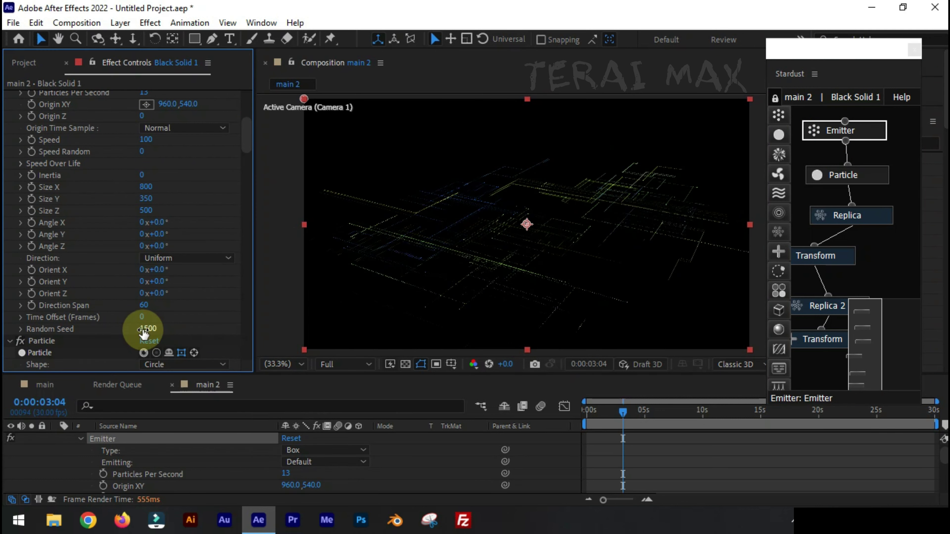
pyautogui.scroll(1, 159, 155)
pyautogui.click(145, 124)
pyautogui.click(137, 146)
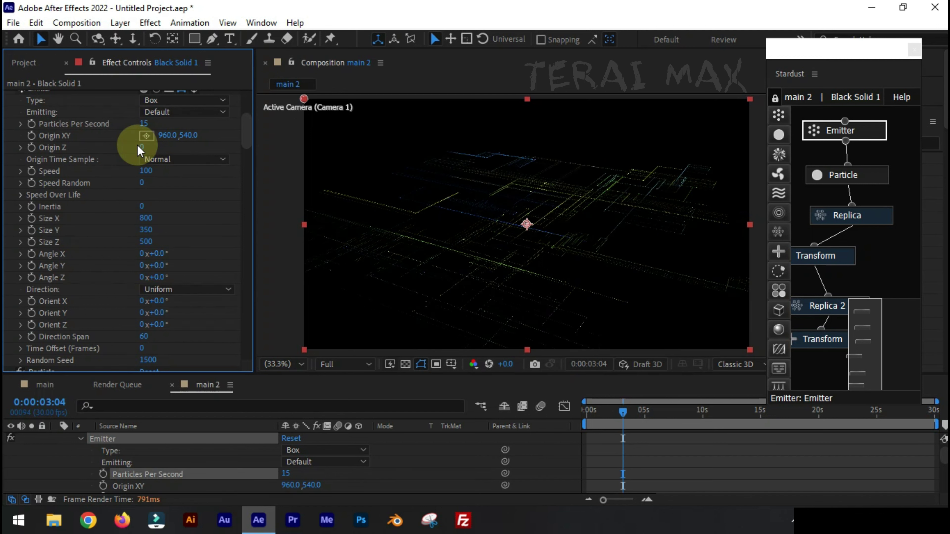
pyautogui.click(816, 173)
pyautogui.scroll(-10, 113, 262)
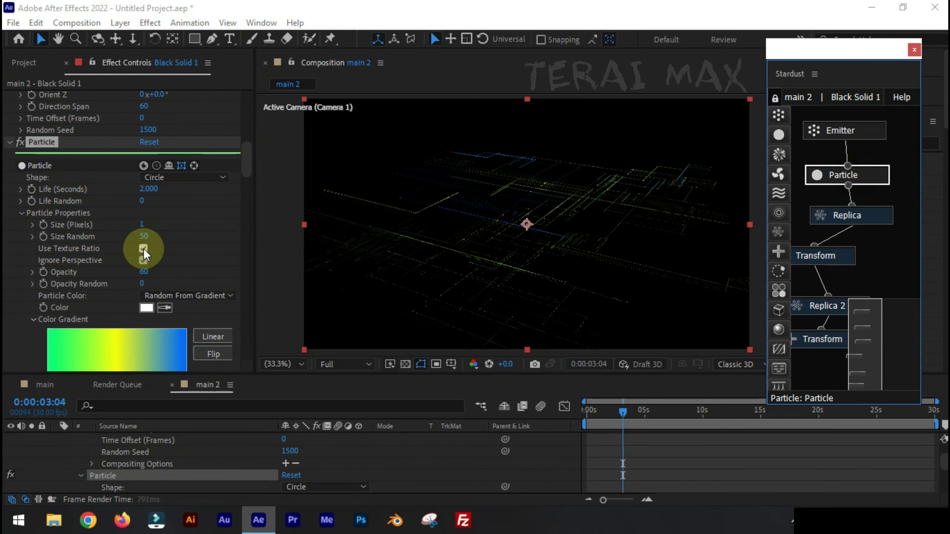
pyautogui.click(877, 130)
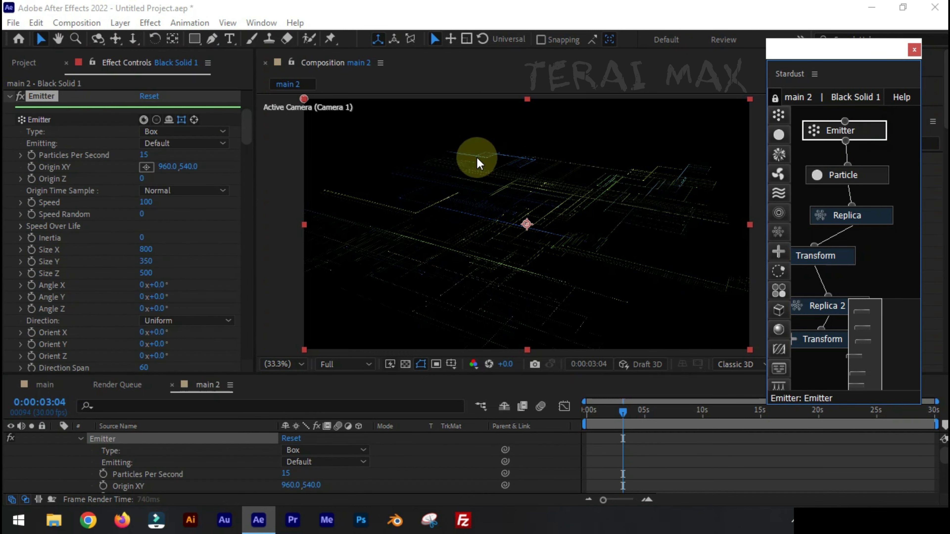
# Set the Emitter's Size X to 1360, Size Y to 110 and Size Z to 690 in main 2
pyautogui.moveTo(148, 262); pyautogui.dragTo(132, 261)
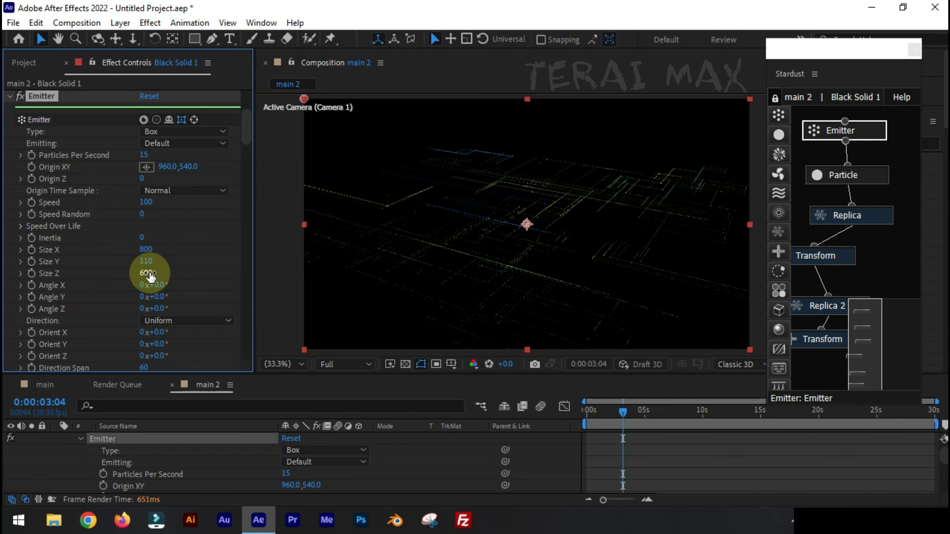
pyautogui.moveTo(144, 250); pyautogui.dragTo(184, 255)
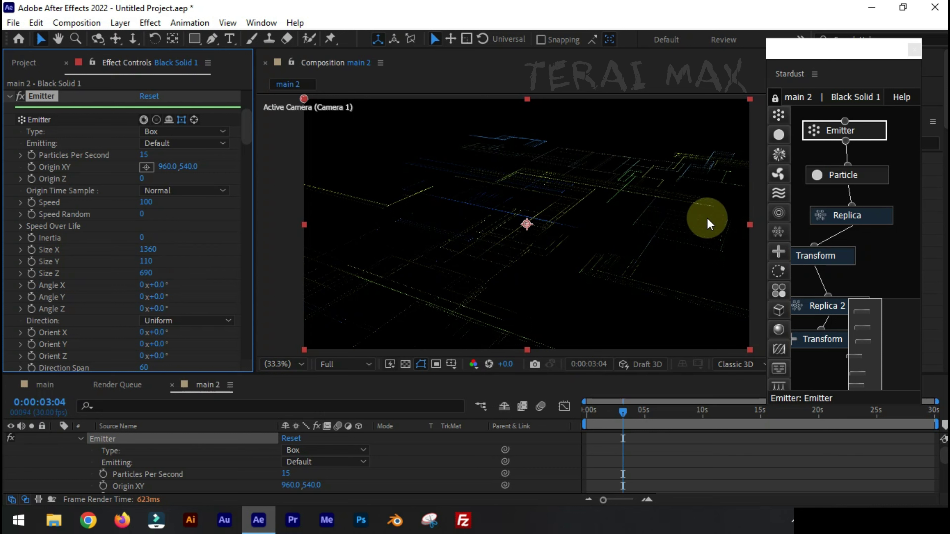
# Recolor the Particle color gradient's green stop to 00C6FF and its yellow middle stop to 009CFF
pyautogui.click(828, 174)
pyautogui.scroll(-2, 128, 293)
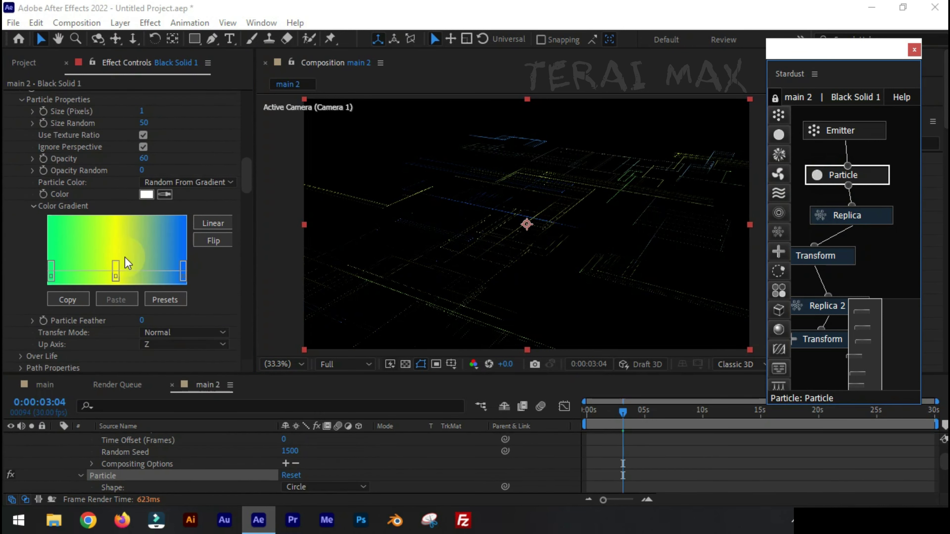
pyautogui.click(49, 265)
pyautogui.click(240, 225)
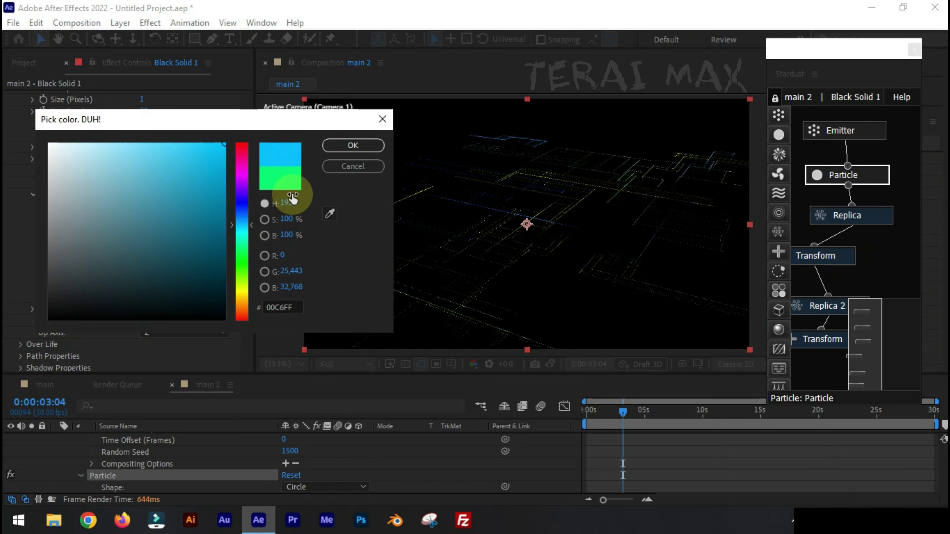
pyautogui.click(353, 145)
pyautogui.click(115, 265)
pyautogui.click(243, 221)
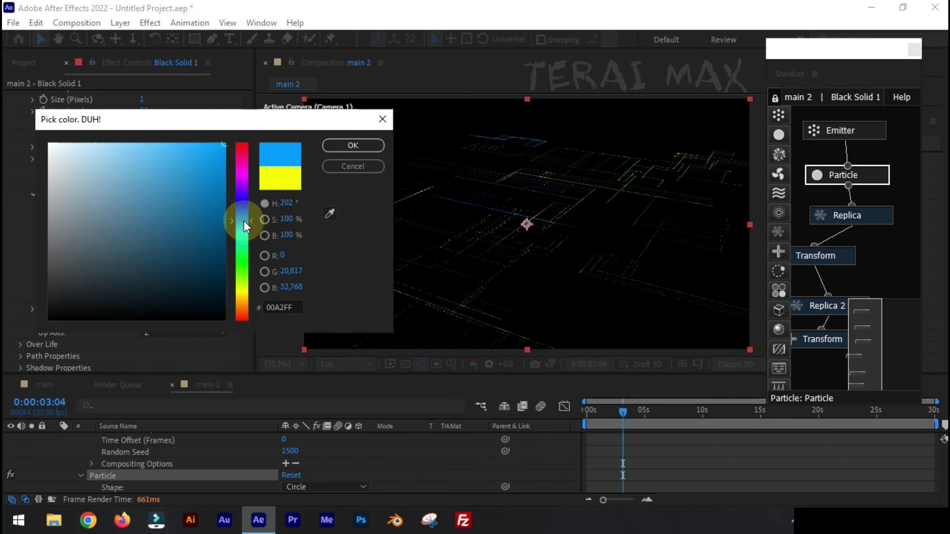
pyautogui.click(342, 160)
# Recolor the last stop of the Particle color gradient to magenta
pyautogui.click(184, 263)
pyautogui.click(242, 170)
pyautogui.click(353, 145)
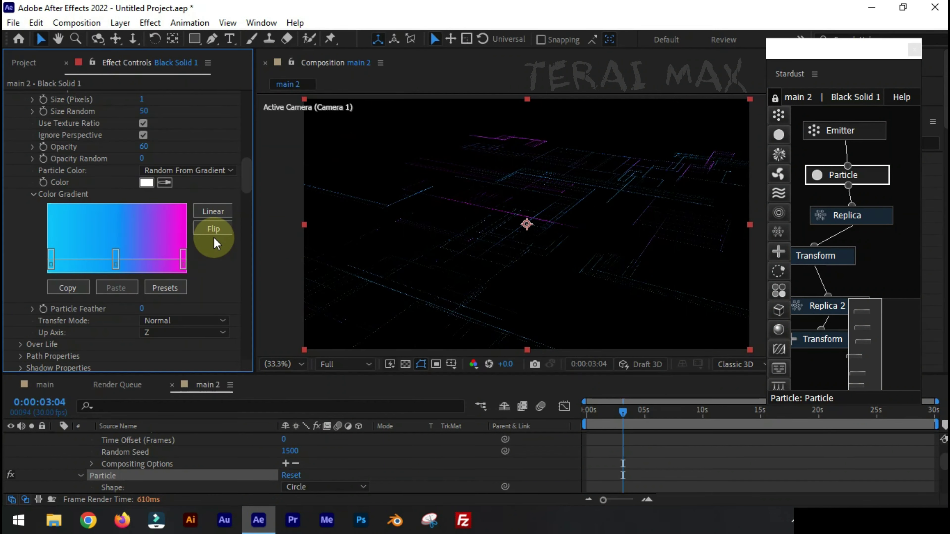
# Shift the gradient's middle stop closer to the light blue end and recolor the last stop to orange FF8400
pyautogui.click(114, 264)
pyautogui.click(85, 265)
pyautogui.click(133, 247)
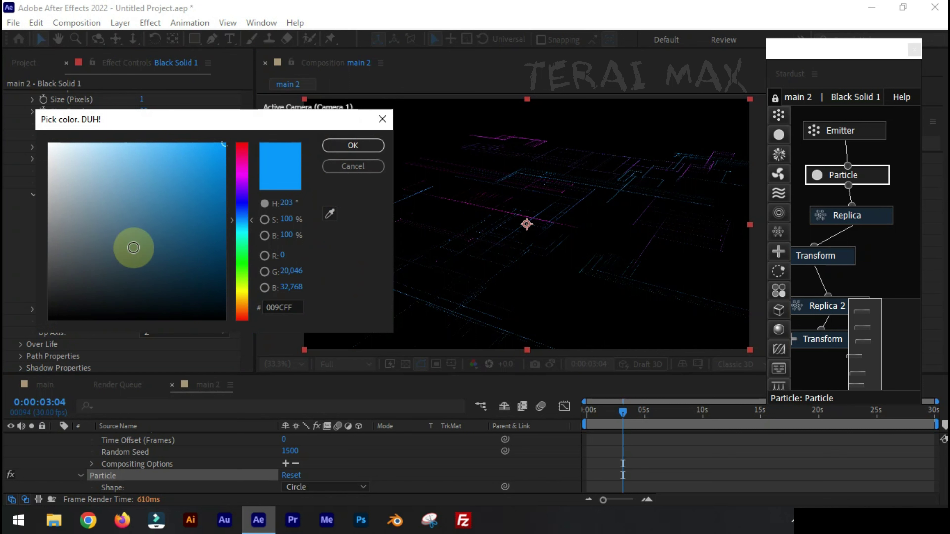
pyautogui.click(355, 146)
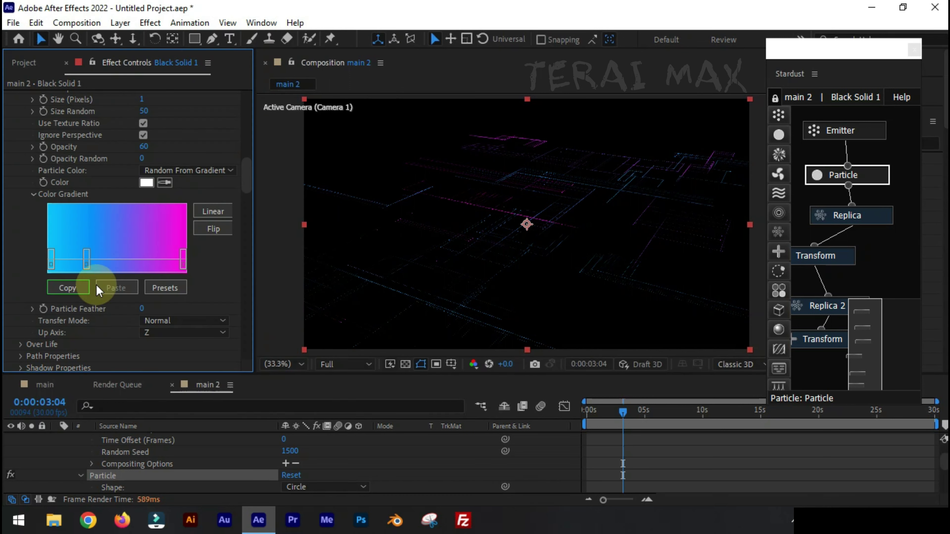
pyautogui.click(181, 263)
pyautogui.click(245, 299)
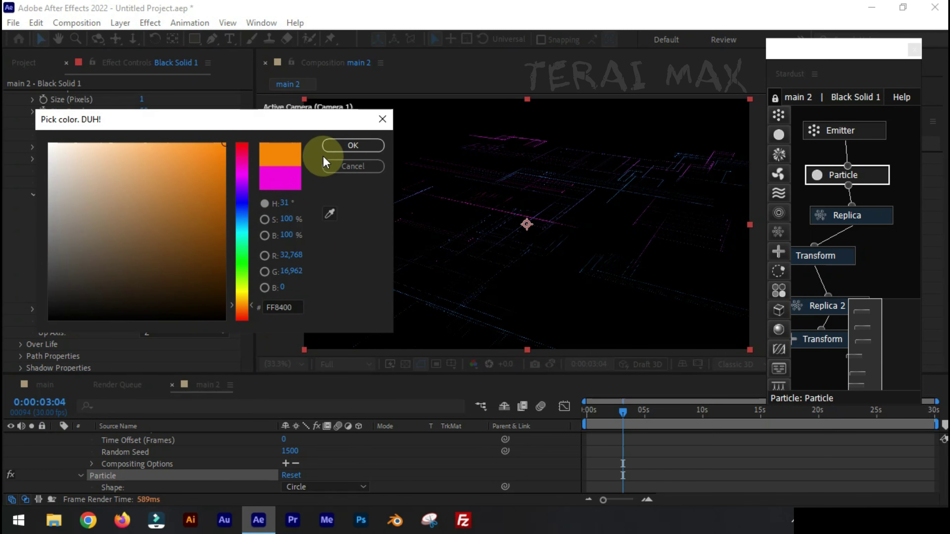
pyautogui.click(338, 145)
# Hide Camera 1 in main 2 and connect another Transform node at the end of the Stardust node chain
pyautogui.scroll(10, 83, 481)
pyautogui.click(57, 450)
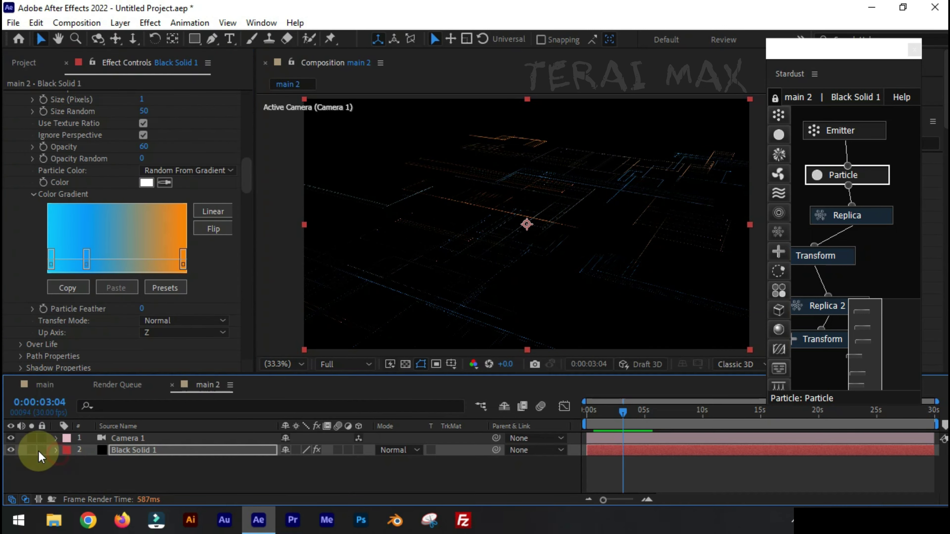
pyautogui.click(330, 464)
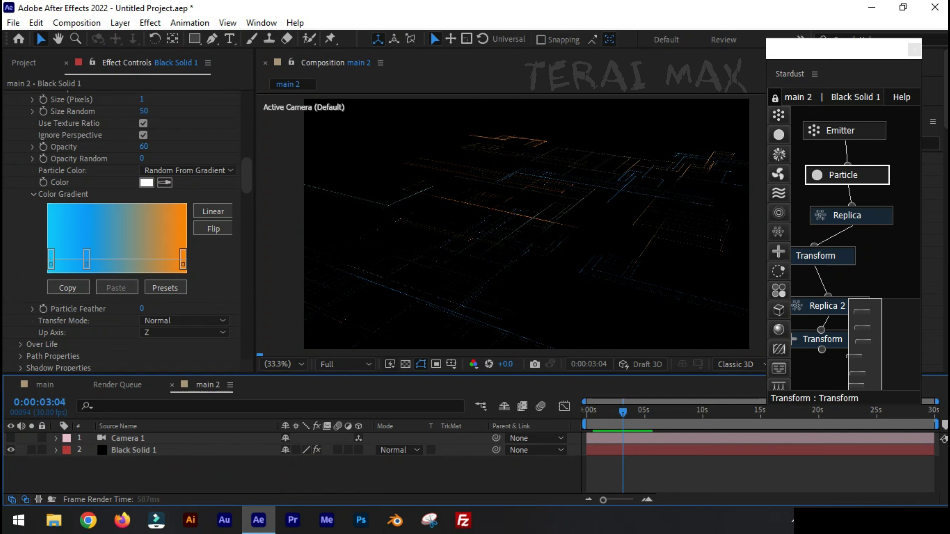
pyautogui.moveTo(784, 257); pyautogui.dragTo(823, 369)
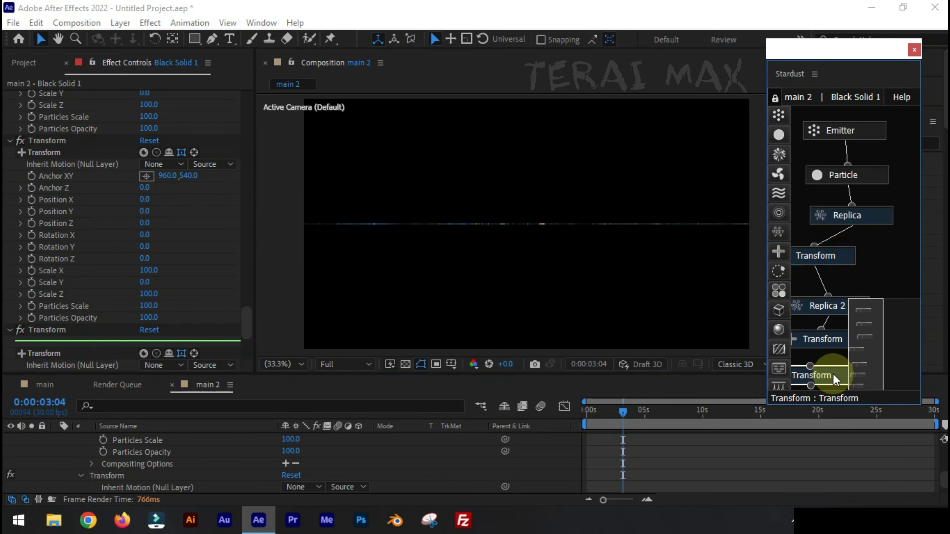
pyautogui.moveTo(872, 314); pyautogui.dragTo(868, 346)
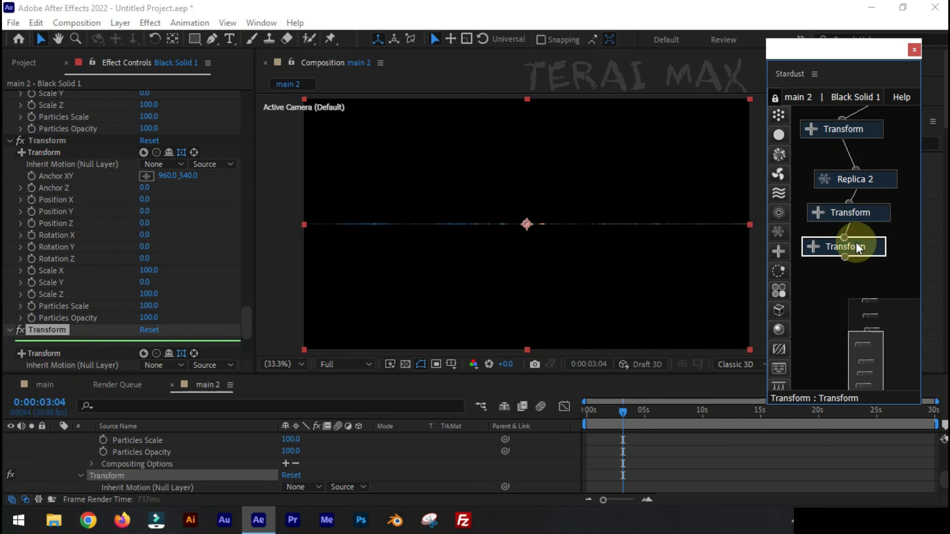
# Set the last Transform node's Rotation X to 90
pyautogui.scroll(-5, 127, 325)
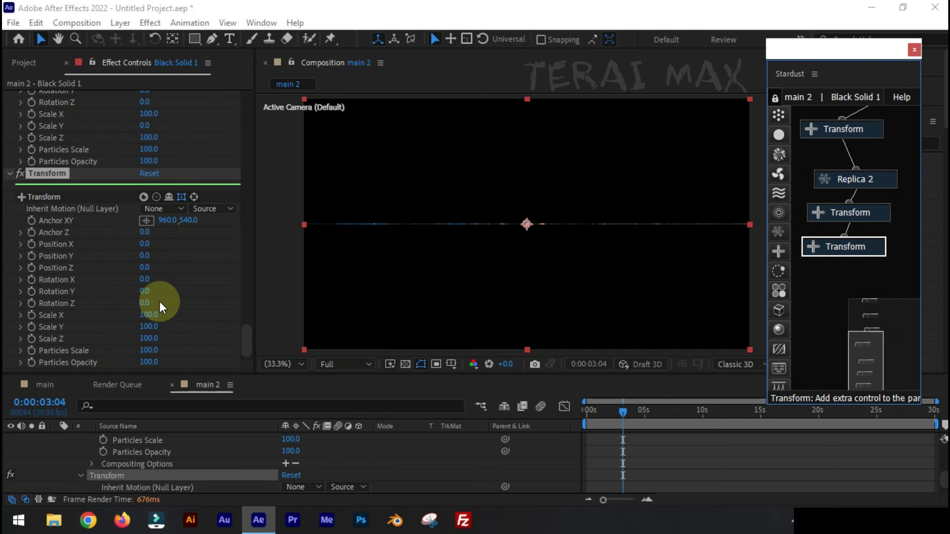
pyautogui.moveTo(147, 280); pyautogui.dragTo(176, 291)
pyautogui.write('90')
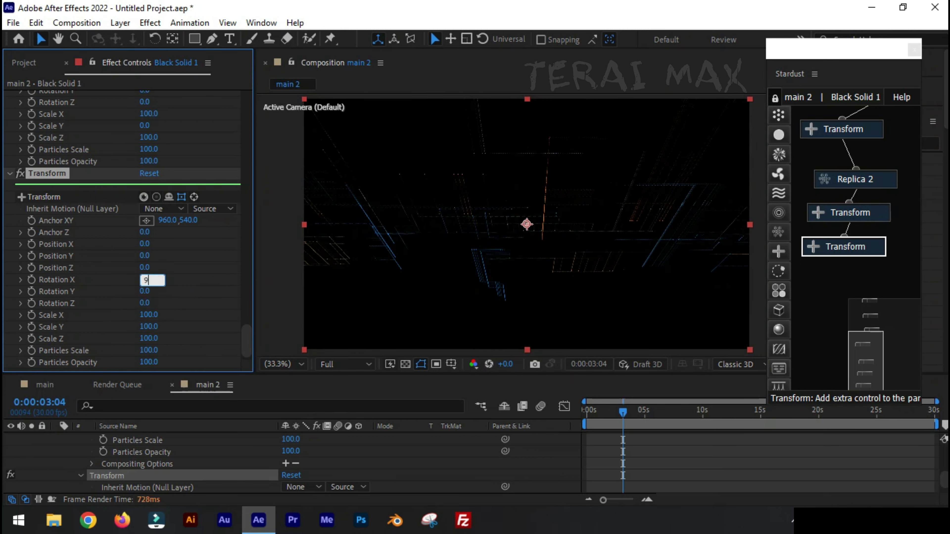
pyautogui.press('Return')
# Set the last Transform node's Rotation X to 40, Rotation Y to -60 and Rotation Z to -80
pyautogui.click(144, 280)
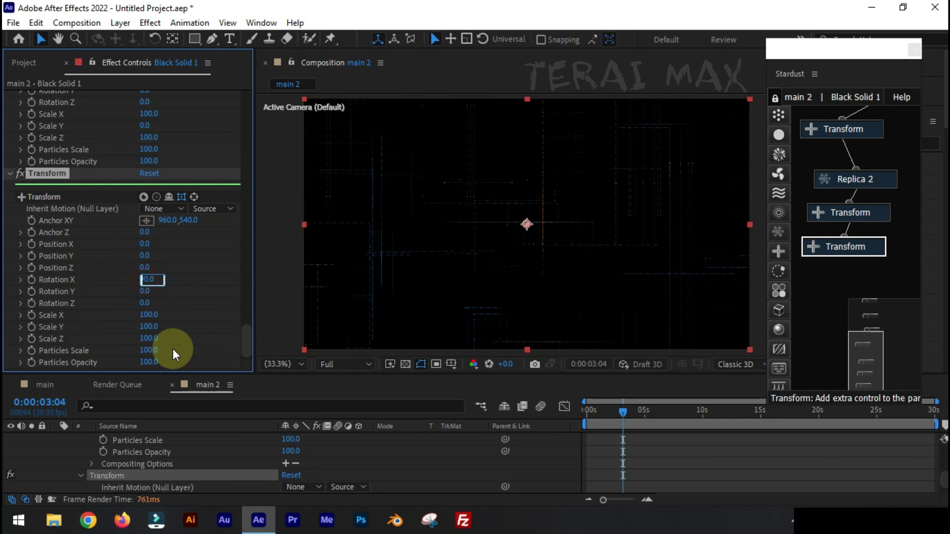
pyautogui.moveTo(146, 281); pyautogui.dragTo(145, 283)
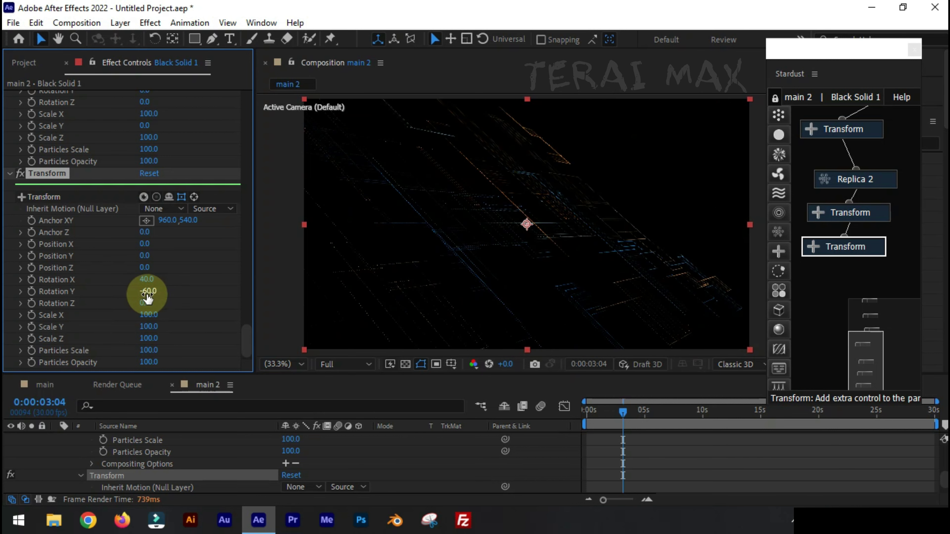
pyautogui.doubleClick(197, 331)
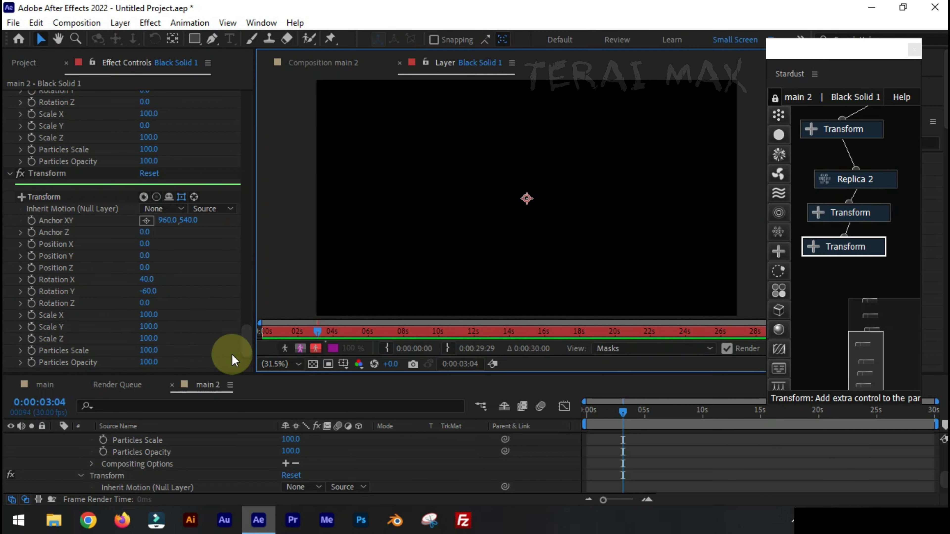
pyautogui.click(402, 63)
pyautogui.click(147, 303)
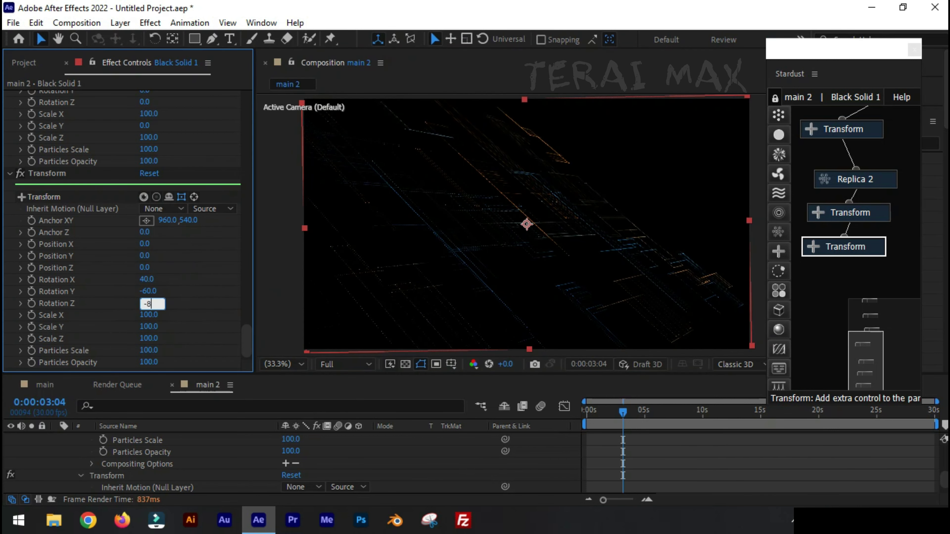
pyautogui.click(189, 340)
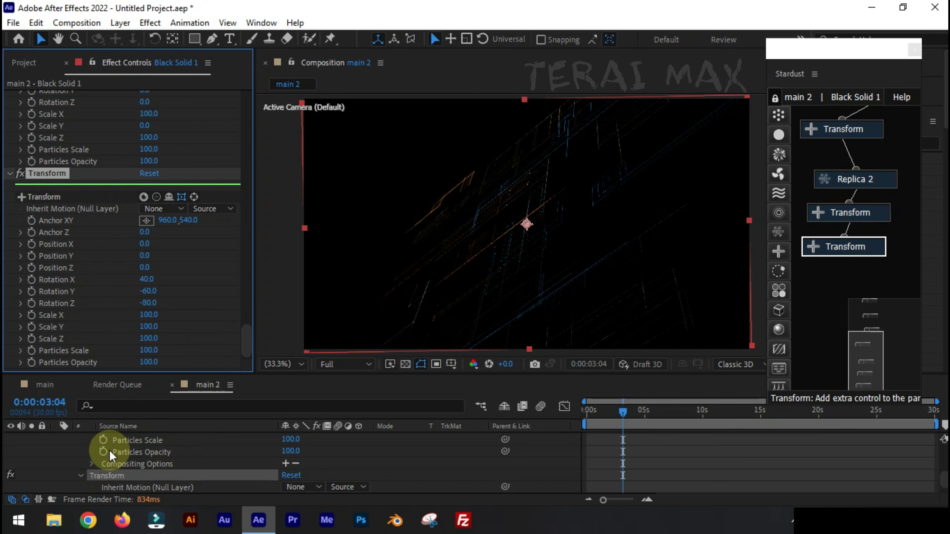
# Return to the main composition, collapse the Black Solid 1 layer's properties and set the current time to 0:00:03:02
pyautogui.scroll(4, 73, 457)
pyautogui.scroll(-5, 73, 456)
pyautogui.click(97, 387)
pyautogui.click(81, 385)
pyautogui.click(44, 386)
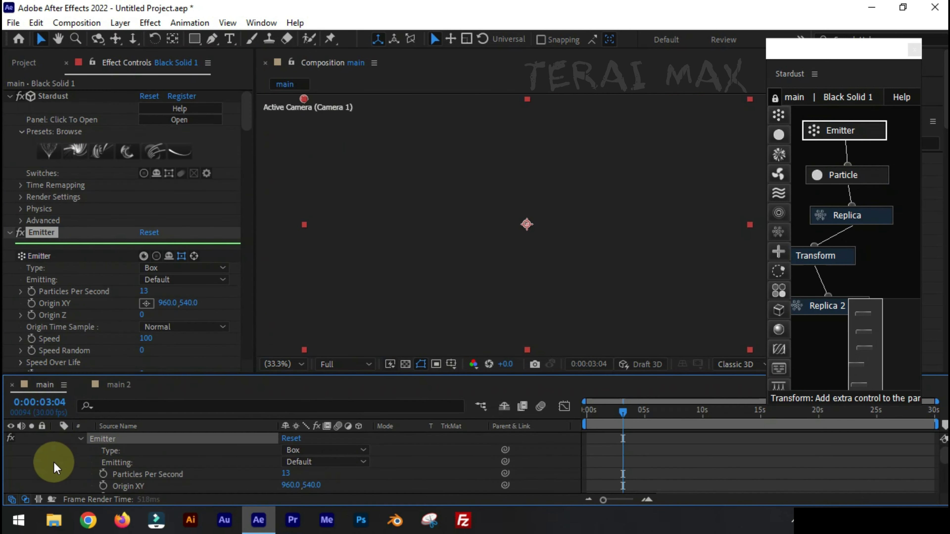
pyautogui.scroll(3, 55, 463)
pyautogui.click(55, 450)
pyautogui.click(601, 461)
pyautogui.moveTo(621, 411); pyautogui.dragTo(623, 411)
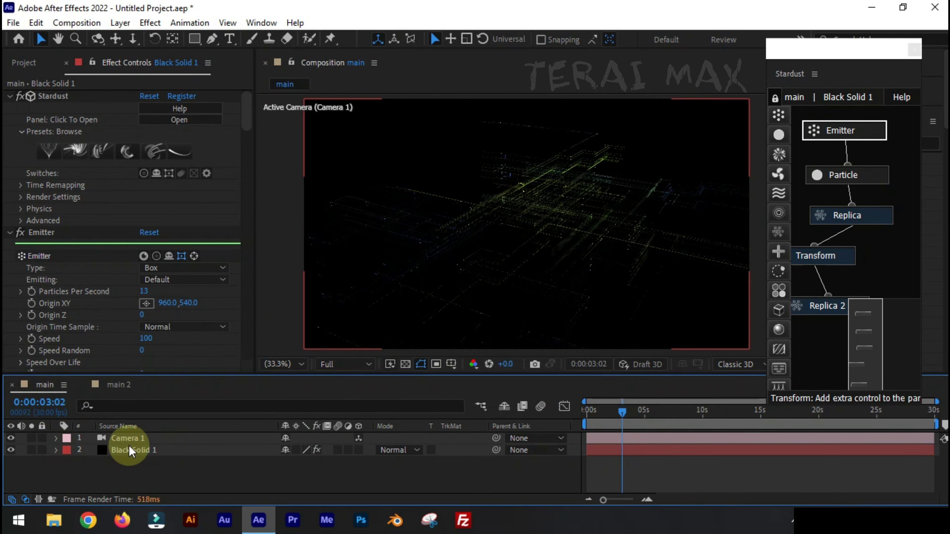
# Place the main 2 composition as a layer between Camera 1 and Black Solid 1 and make it 3D
pyautogui.click(24, 63)
pyautogui.moveTo(41, 206); pyautogui.dragTo(113, 445)
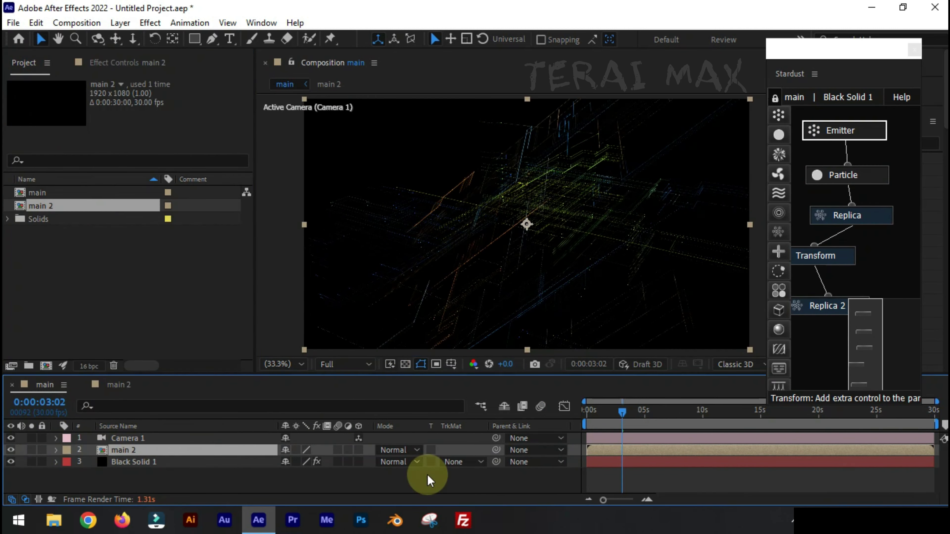
pyautogui.click(359, 450)
# Move the 3D main 2 layer to the frame's upper-left area, at about X 1126, Y 327, Z 1331
pyautogui.moveTo(538, 203); pyautogui.dragTo(450, 170)
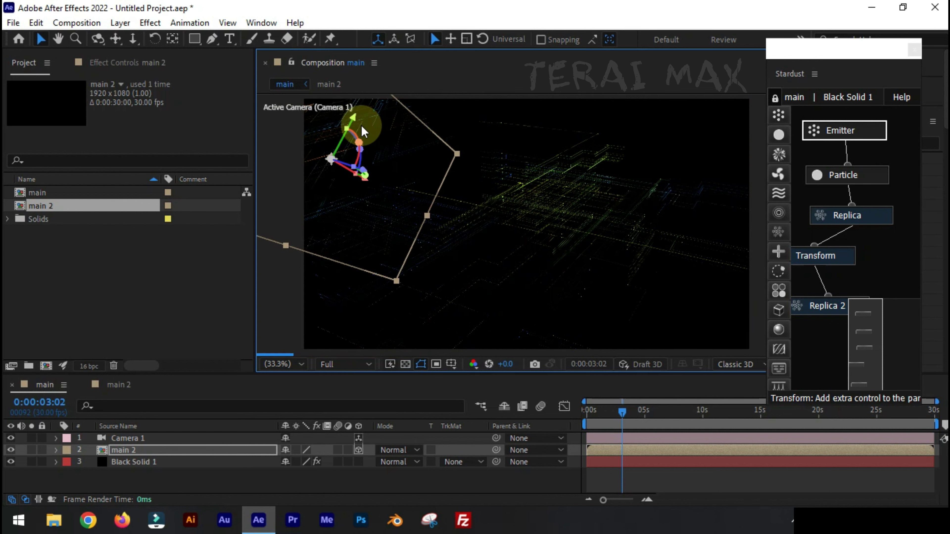
pyautogui.moveTo(356, 134); pyautogui.dragTo(365, 118)
pyautogui.scroll(2, 535, 303)
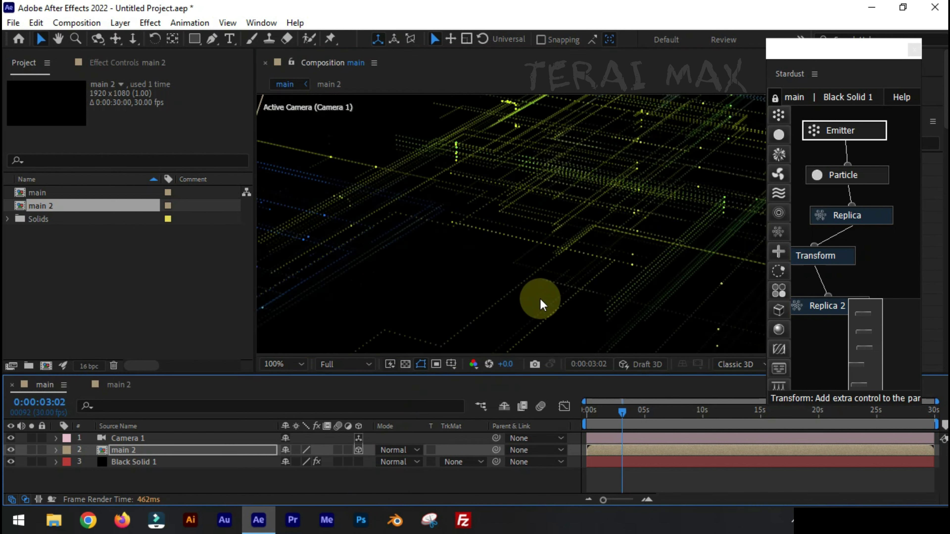
pyautogui.moveTo(365, 202); pyautogui.dragTo(684, 304)
pyautogui.scroll(-3, 684, 303)
pyautogui.press('v')
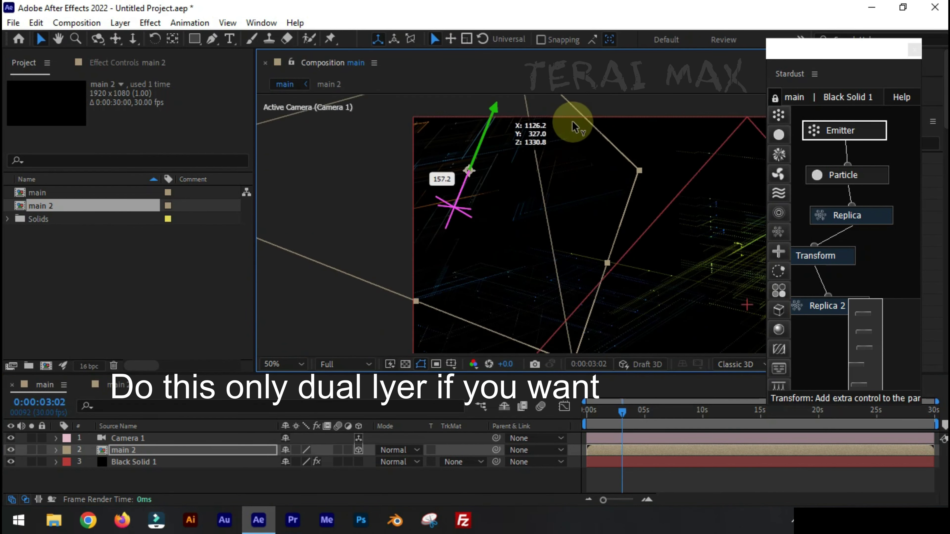
pyautogui.click(642, 188)
pyautogui.click(537, 481)
pyautogui.scroll(-2, 532, 329)
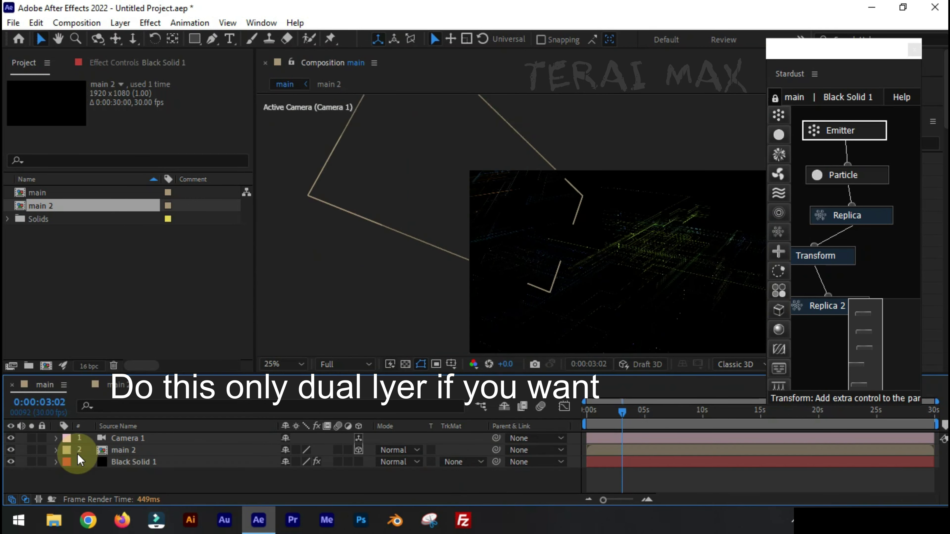
# Close the Stardust node panel, search the effects for glow and apply uni.Glow to the Black Solid 1 layer
pyautogui.click(910, 49)
pyautogui.click(836, 143)
pyautogui.write('glow')
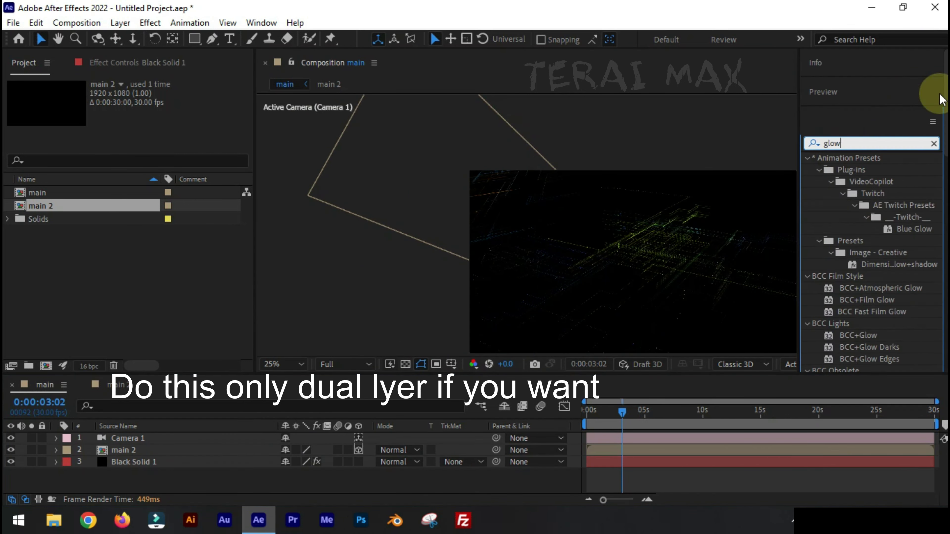
pyautogui.click(808, 158)
pyautogui.scroll(-2, 893, 286)
pyautogui.scroll(-6, 891, 282)
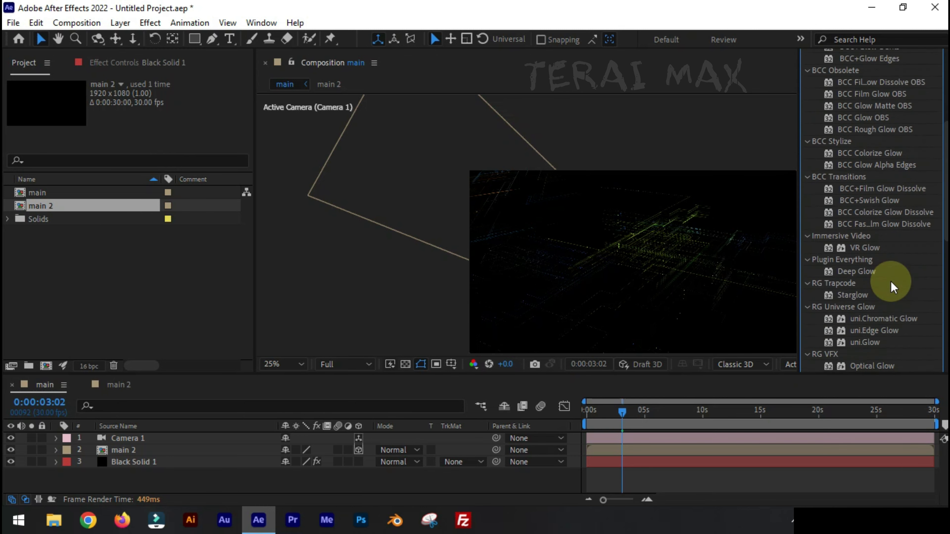
pyautogui.moveTo(876, 310); pyautogui.dragTo(132, 459)
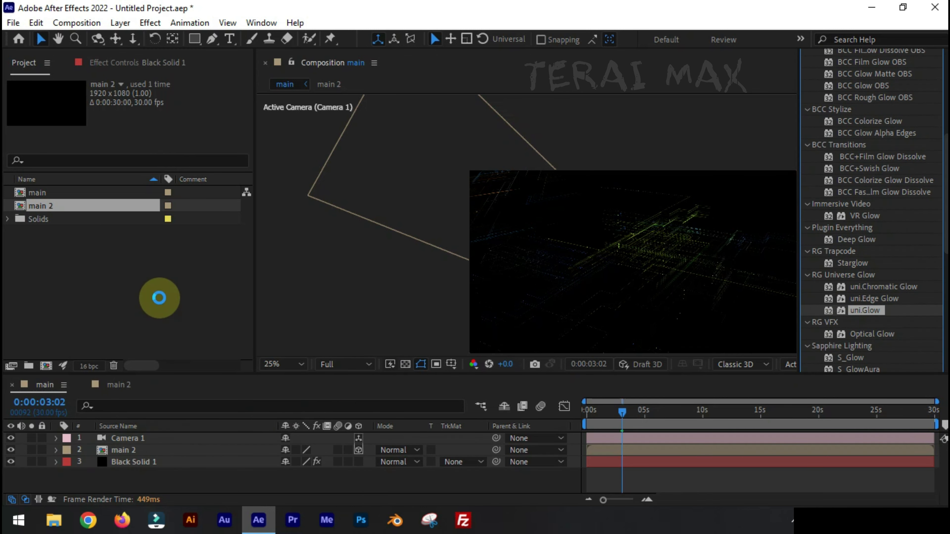
# Collapse all effects on Black Solid 1, select only uni.Glow and set the composition preview magnification to 50%
pyautogui.click(9, 96)
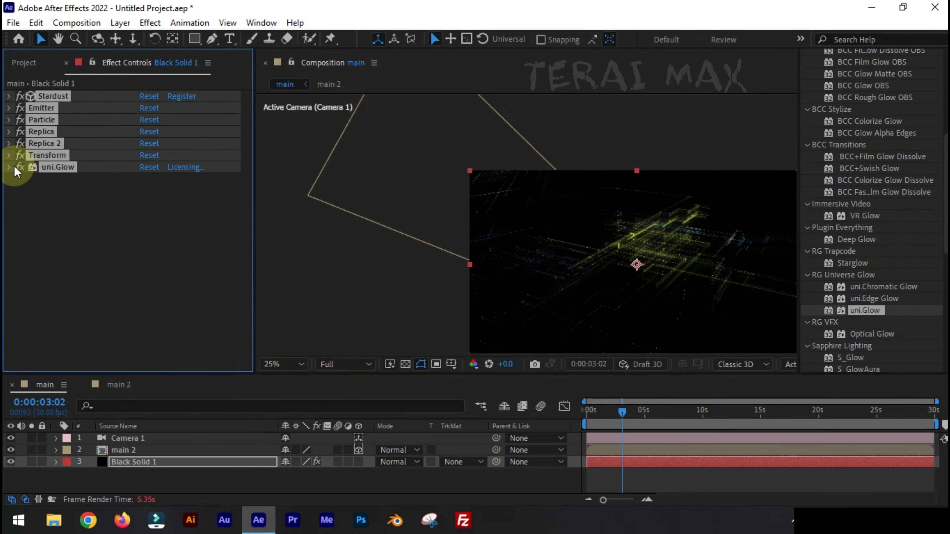
pyautogui.click(45, 167)
pyautogui.click(283, 365)
pyautogui.click(286, 303)
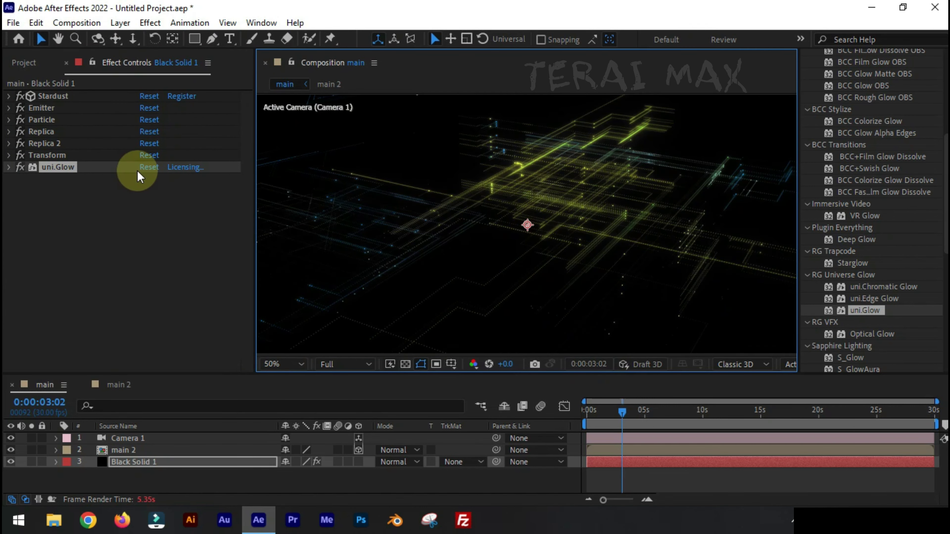
# Set the uni.Glow Threshold Softness to 20 and its Size to 35
pyautogui.click(7, 169)
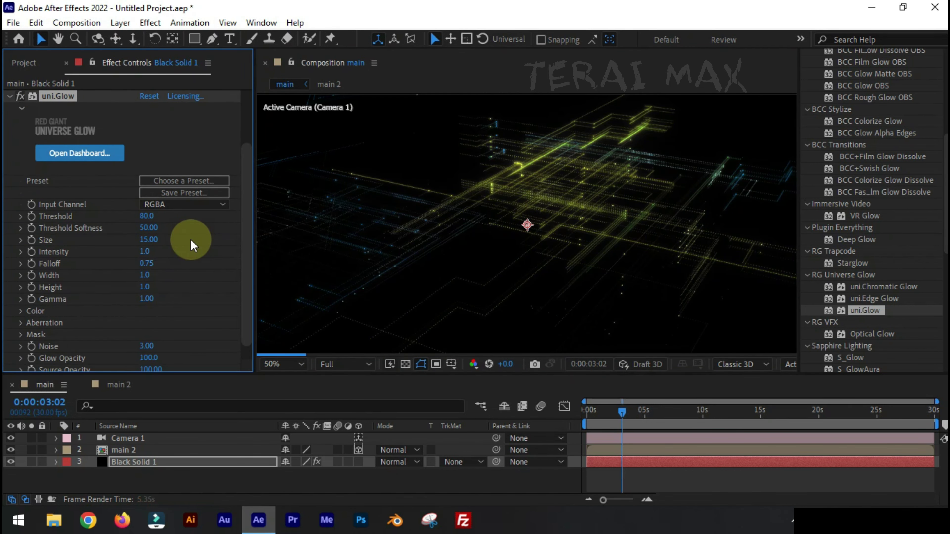
pyautogui.click(149, 228)
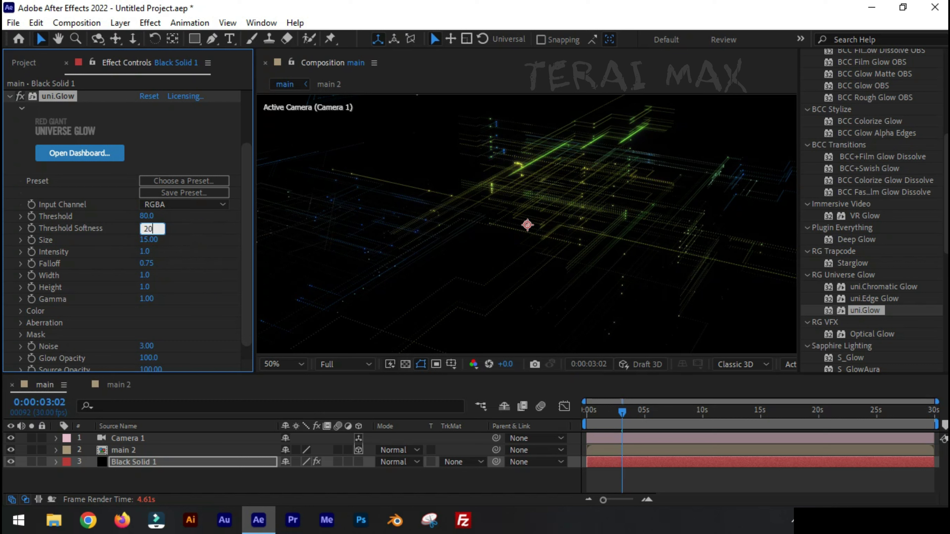
pyautogui.write('35')
pyautogui.press('Tab')
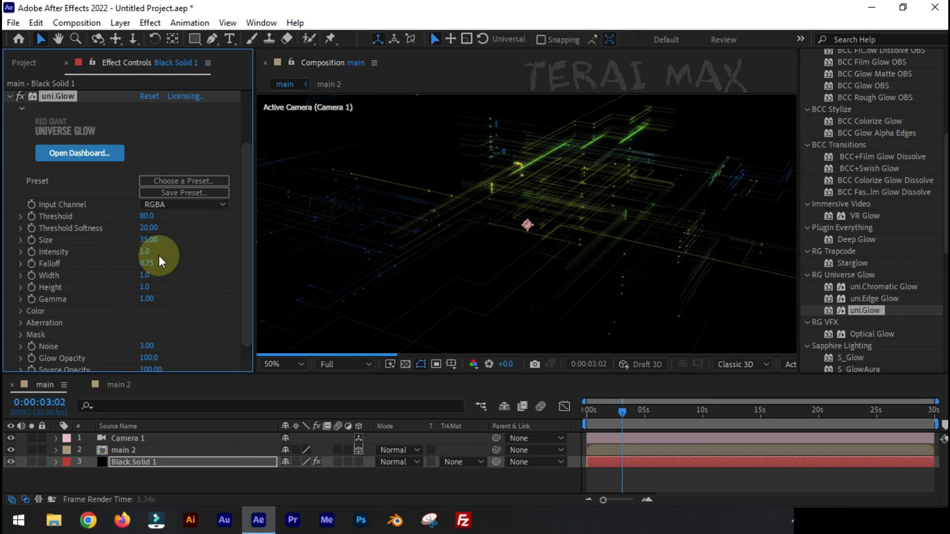
# Set the uni.Glow Intensity to 2, collapse the effect and fit the whole composition in the preview
pyautogui.write('2')
pyautogui.press('Return')
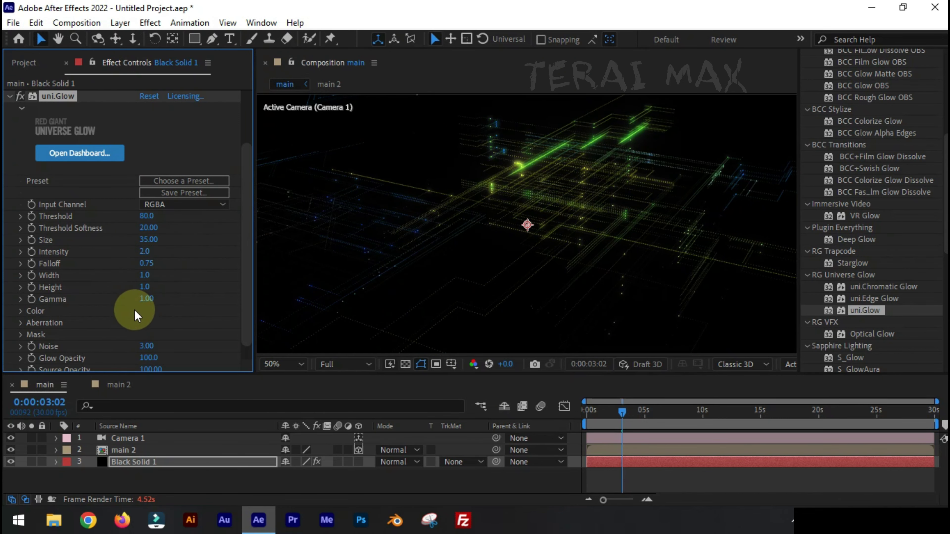
pyautogui.scroll(3, 64, 329)
pyautogui.click(8, 167)
pyautogui.click(397, 476)
pyautogui.click(286, 364)
pyautogui.click(291, 117)
# Apply the Stylize Glow effect to the main 2 layer and hide that layer
pyautogui.scroll(-5, 849, 303)
pyautogui.moveTo(859, 329); pyautogui.dragTo(160, 448)
pyautogui.click(358, 186)
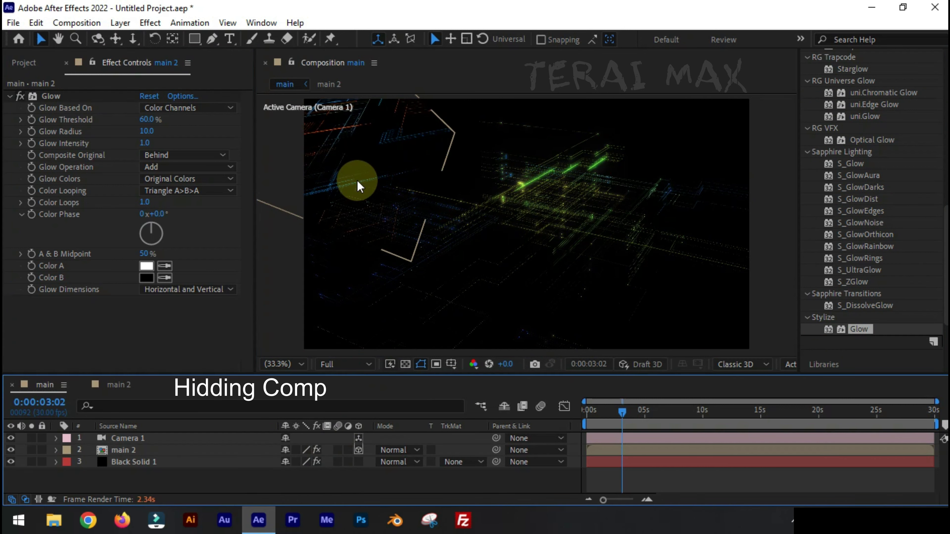
pyautogui.click(12, 451)
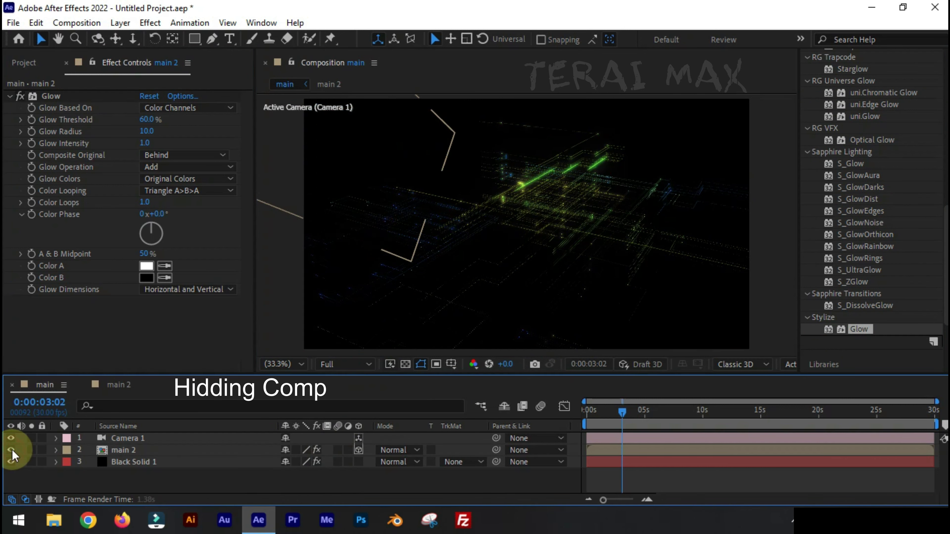
pyautogui.click(12, 450)
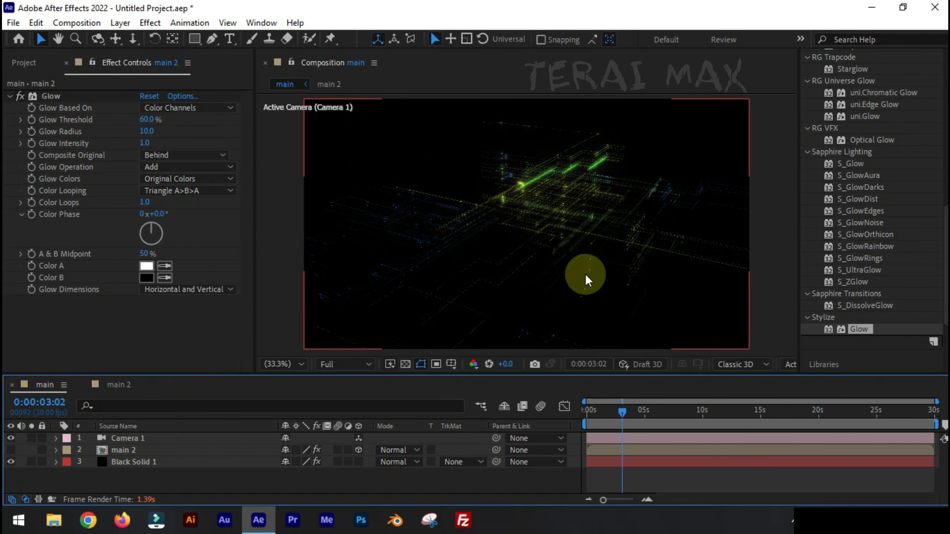
pyautogui.moveTo(834, 329); pyautogui.dragTo(26, 212)
pyautogui.scroll(4, 14, 107)
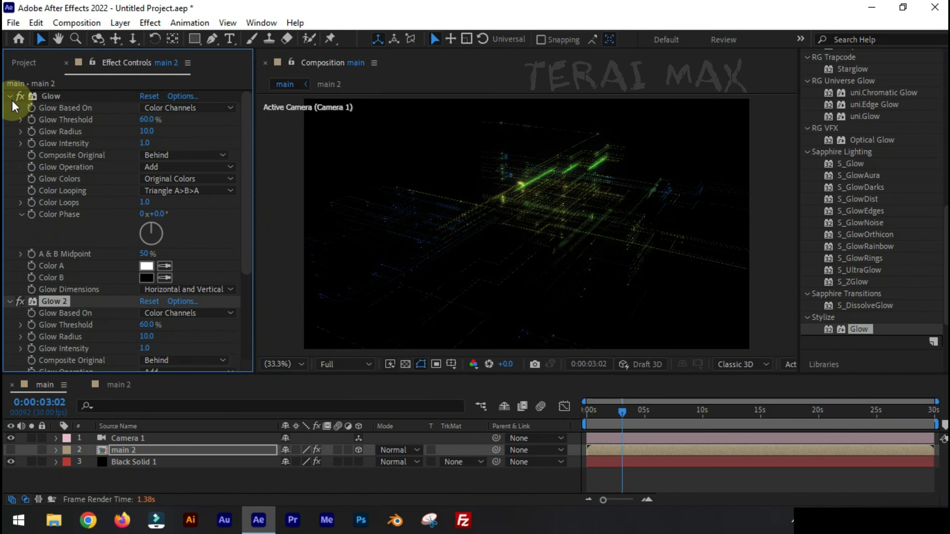
pyautogui.press('Delete')
# Try the Stylize Glow on Black Solid 1 with threshold 80%, radius 20 and intensity 0.5
pyautogui.click(133, 462)
pyautogui.moveTo(859, 329); pyautogui.dragTo(96, 256)
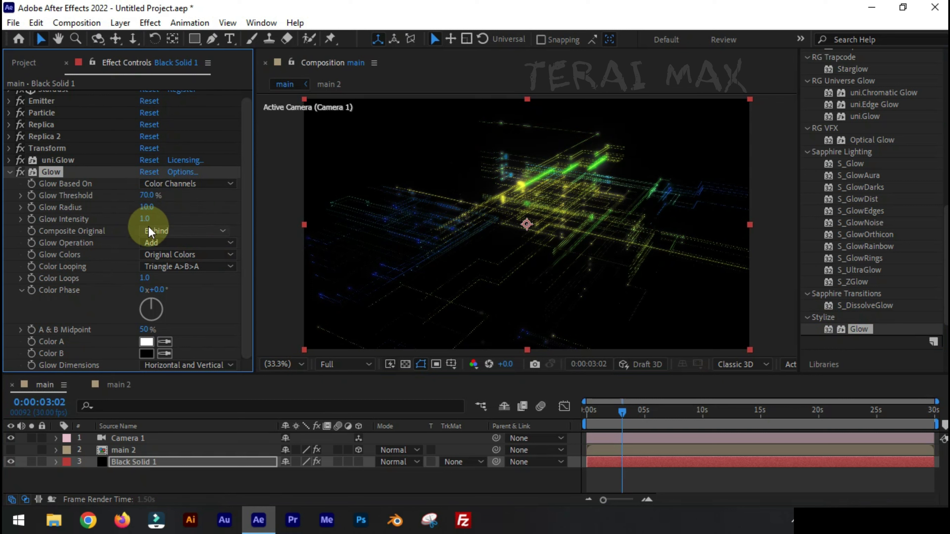
pyautogui.click(145, 206)
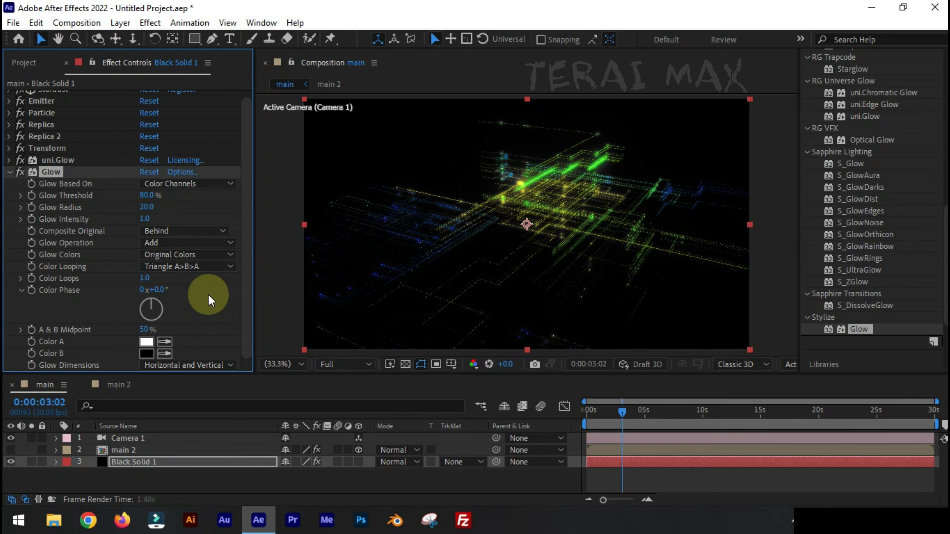
pyautogui.click(145, 219)
pyautogui.write('.5')
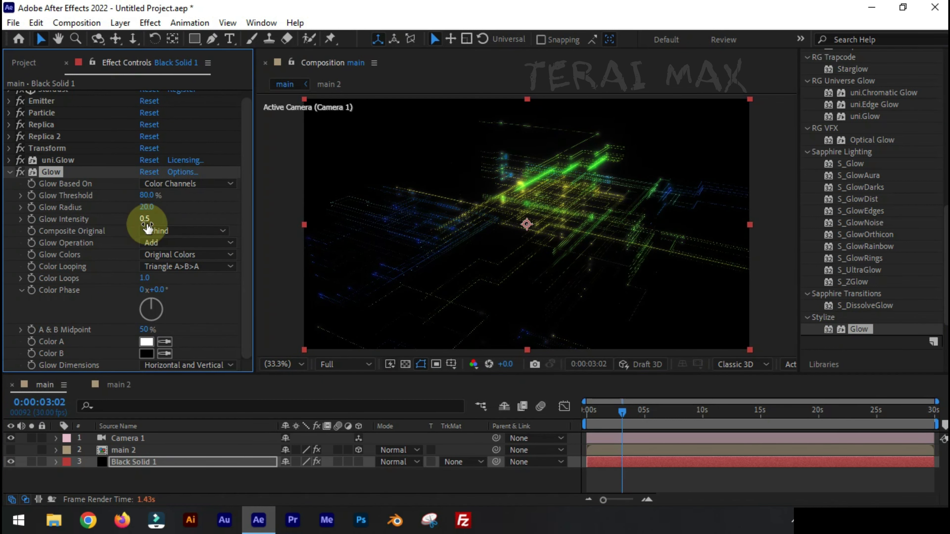
# Select Camera 1 and orbit it with the vertical constraint down to a nearly edge-on view of the particle network
pyautogui.click(283, 364)
pyautogui.click(167, 441)
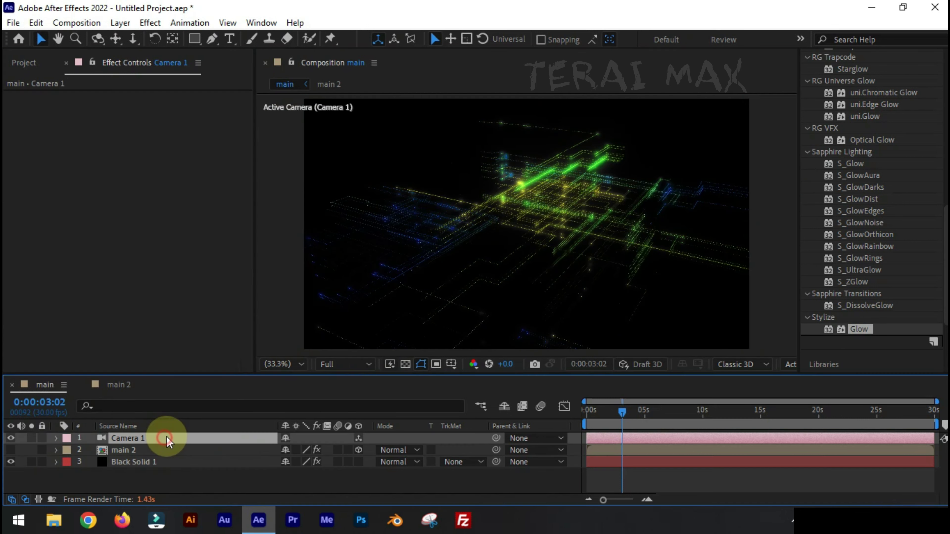
pyautogui.click(138, 450)
pyautogui.click(150, 439)
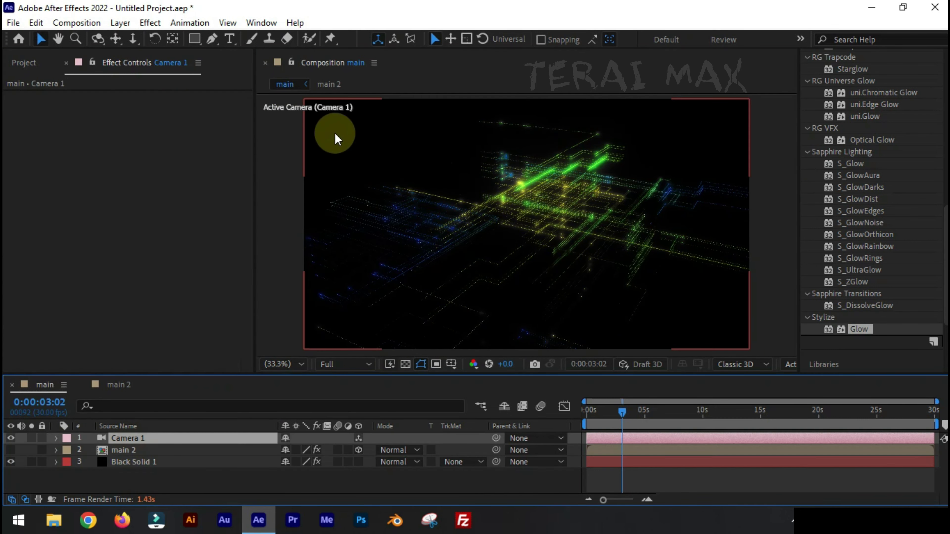
pyautogui.press('c')
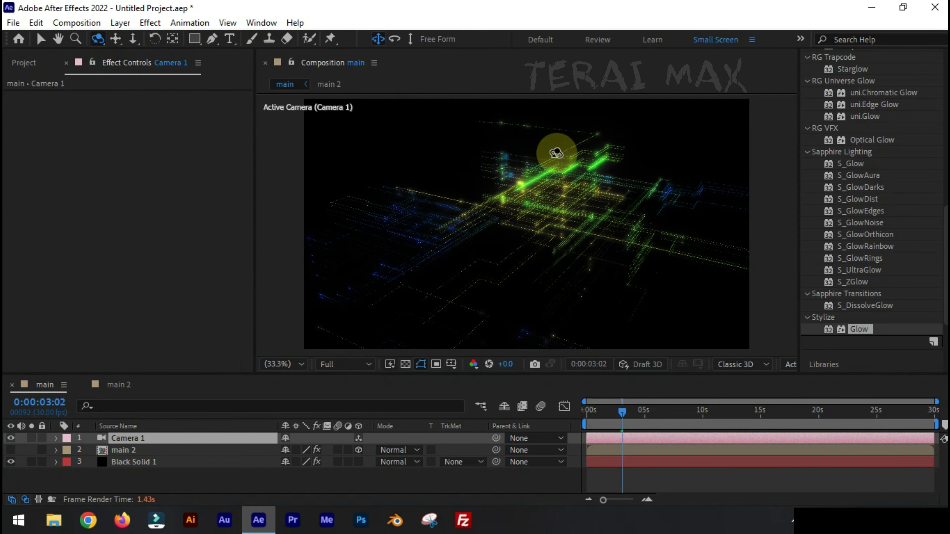
pyautogui.click(410, 38)
pyautogui.click(527, 222)
pyautogui.moveTo(525, 227); pyautogui.dragTo(483, 220)
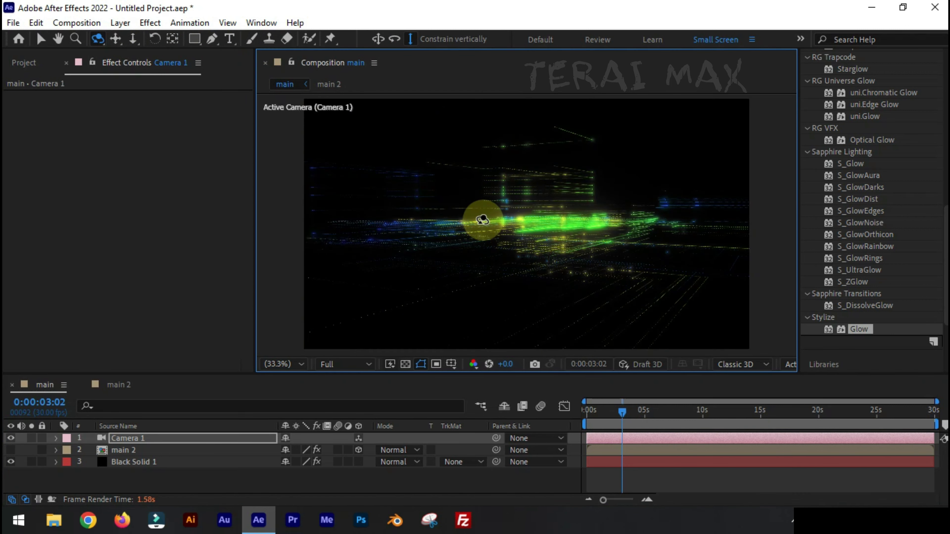
# Set the preview resolution to Half and adjust the camera's vertical orbit to look at the network from slightly above
pyautogui.click(345, 364)
pyautogui.click(339, 392)
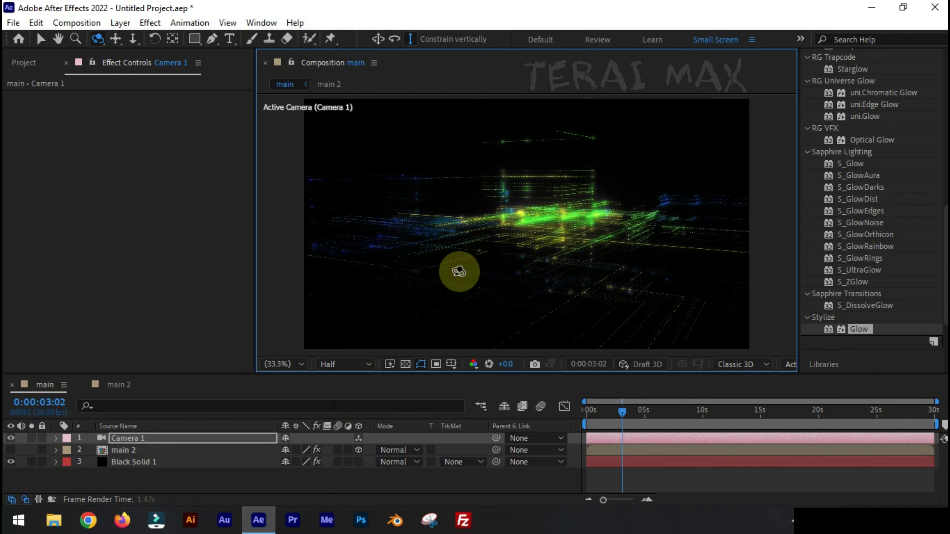
pyautogui.moveTo(464, 274); pyautogui.dragTo(354, 318)
# Compare Black Solid 1 with and without Glow, and set its threshold to 90%, operation to Screen and colors to A & B Colors
pyautogui.click(131, 463)
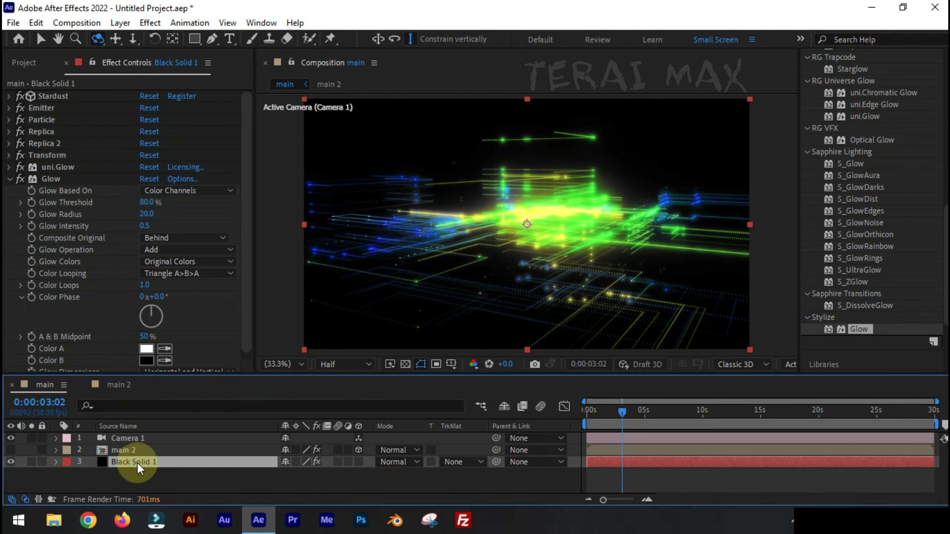
pyautogui.click(21, 180)
pyautogui.click(21, 180)
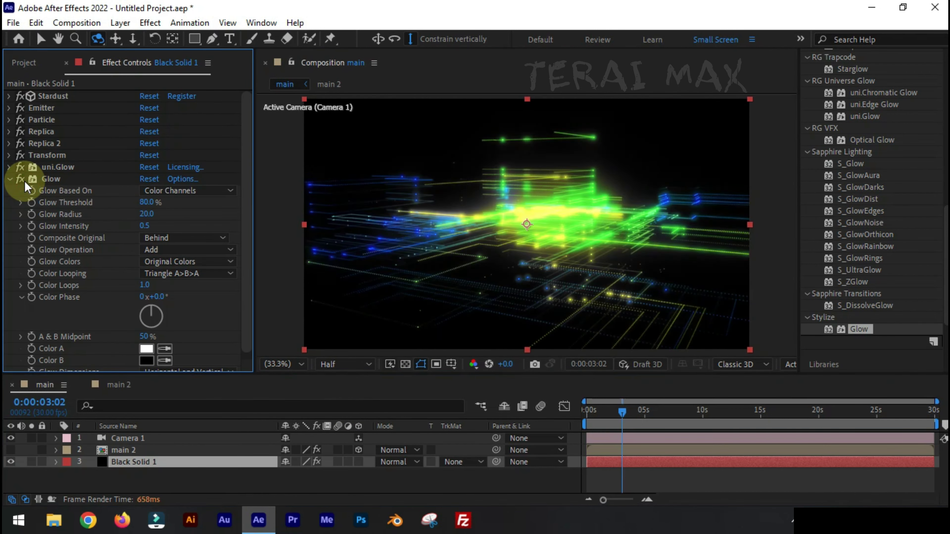
pyautogui.click(147, 203)
pyautogui.click(168, 217)
pyautogui.click(157, 240)
pyautogui.click(129, 241)
pyautogui.click(155, 251)
pyautogui.click(202, 206)
pyautogui.click(187, 261)
pyautogui.click(170, 296)
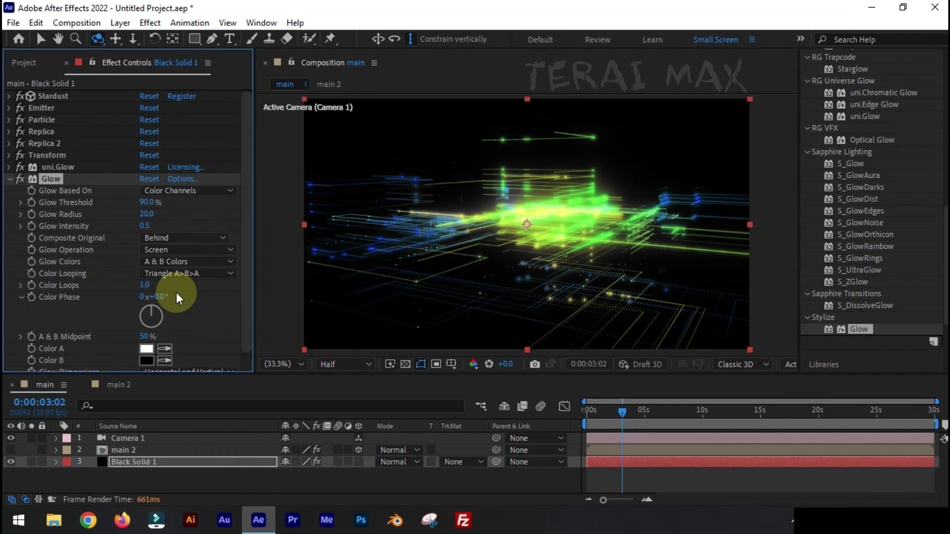
# Try a Glow threshold of 100% and a radius of 97, then delete the Glow effect from Black Solid 1
pyautogui.click(150, 214)
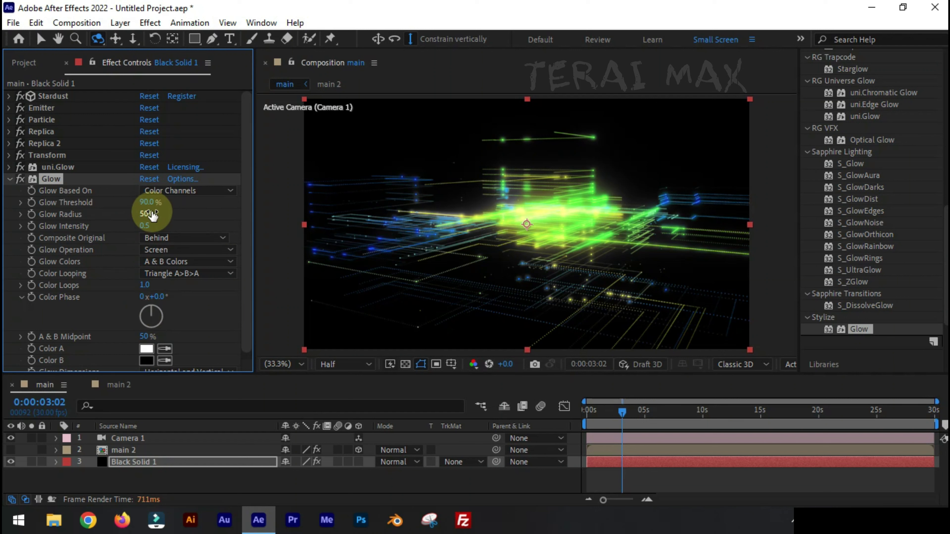
pyautogui.write('100')
pyautogui.press('Return')
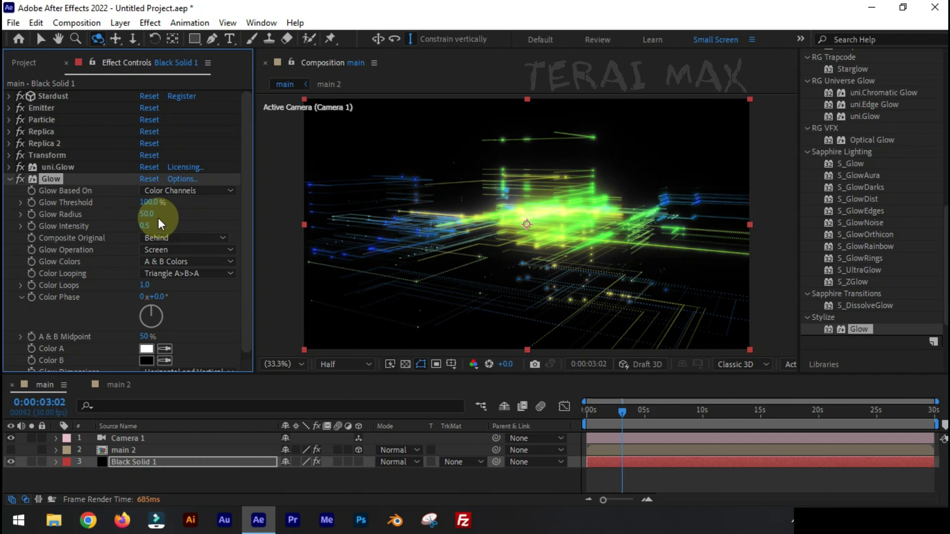
pyautogui.click(21, 181)
pyautogui.click(21, 180)
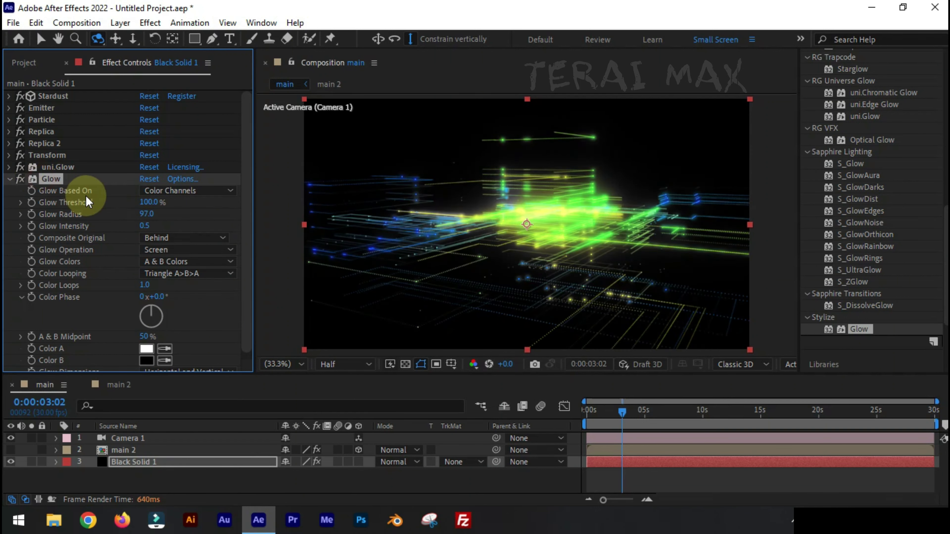
pyautogui.press('Delete')
# Apply uni.Edge Glow to Black Solid 1 with Glow Radius 180, Brightness 38 and Saturation 270, and check the result up close
pyautogui.moveTo(860, 106); pyautogui.dragTo(109, 286)
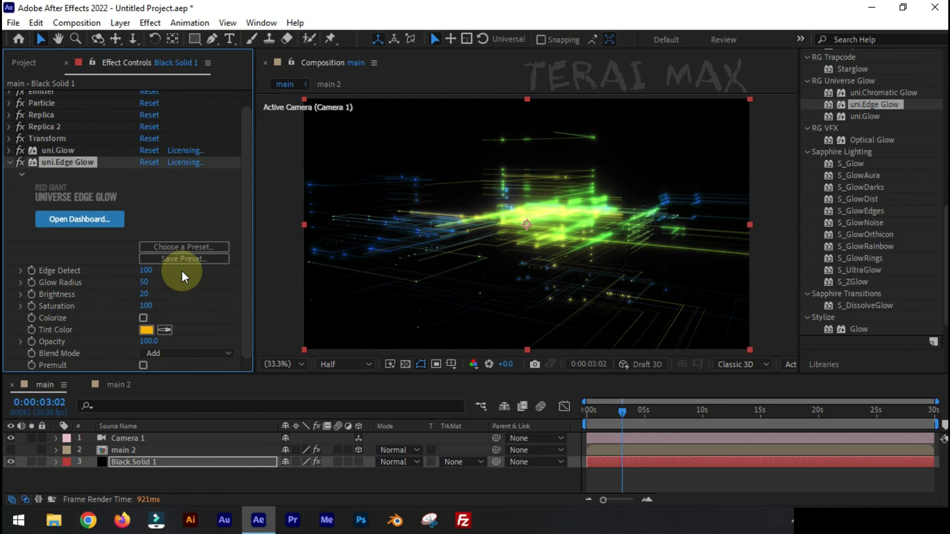
pyautogui.click(21, 162)
pyautogui.moveTo(144, 283)
pyautogui.mouseDown()
pyautogui.moveTo(153, 288)
pyautogui.moveTo(140, 287)
pyautogui.mouseUp()
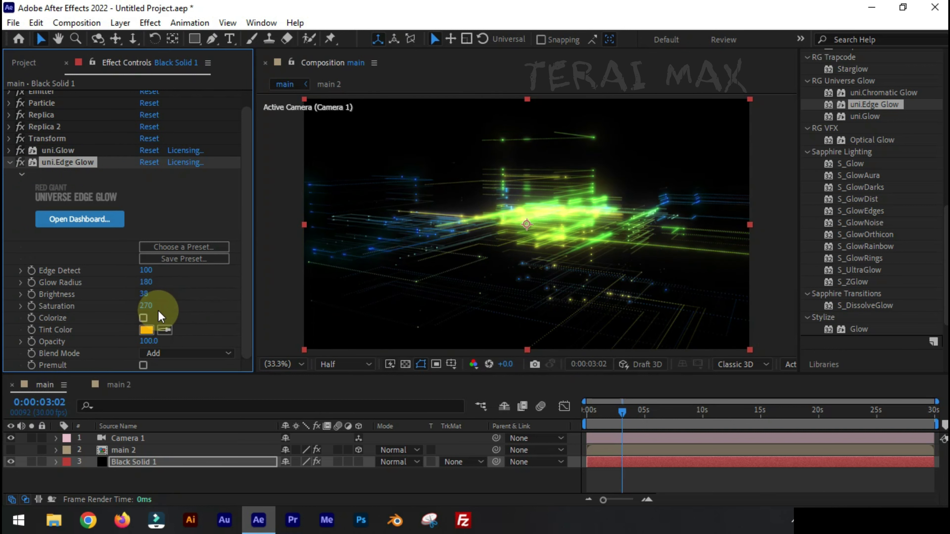
pyautogui.scroll(1, 511, 245)
pyautogui.click(279, 364)
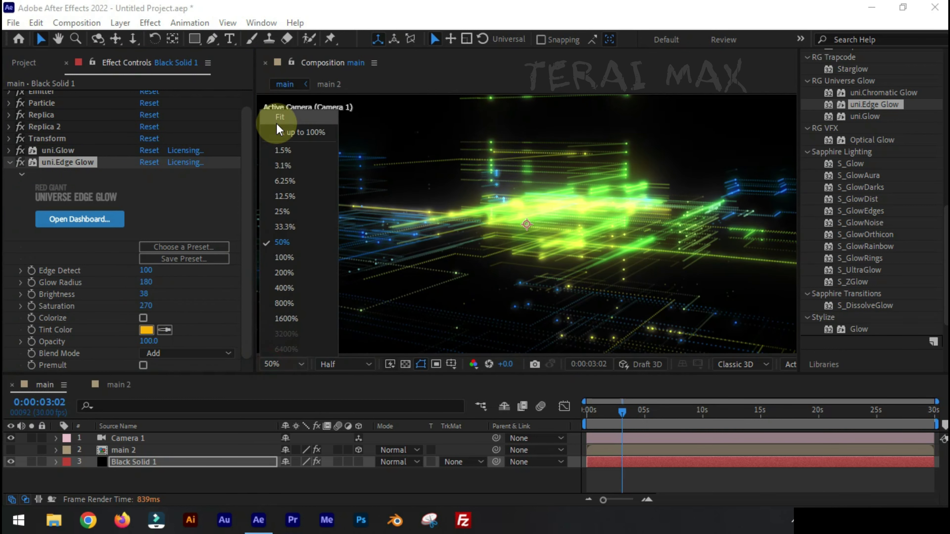
pyautogui.click(278, 119)
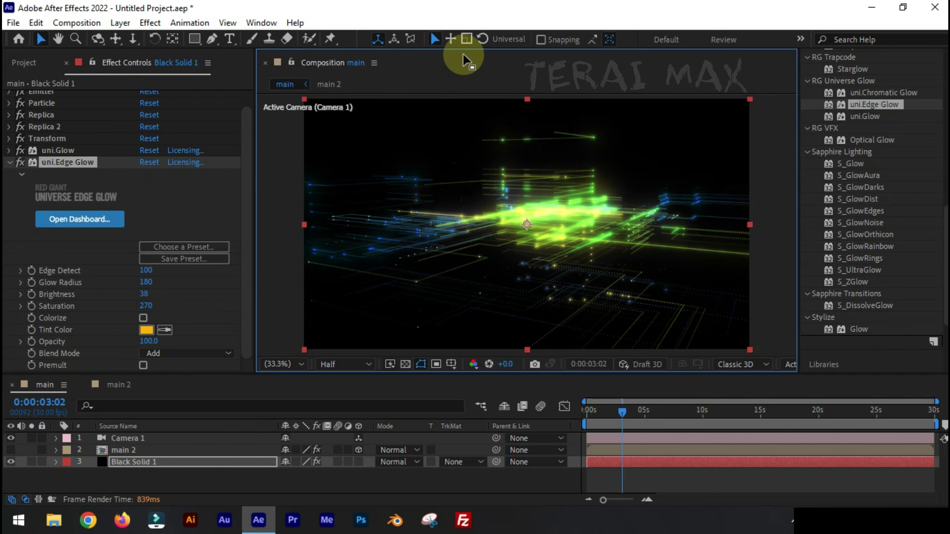
# Start keyframing Camera 1's Point of Interest and Position at 0:00:00:00 and preview the opening frames
pyautogui.click(92, 462)
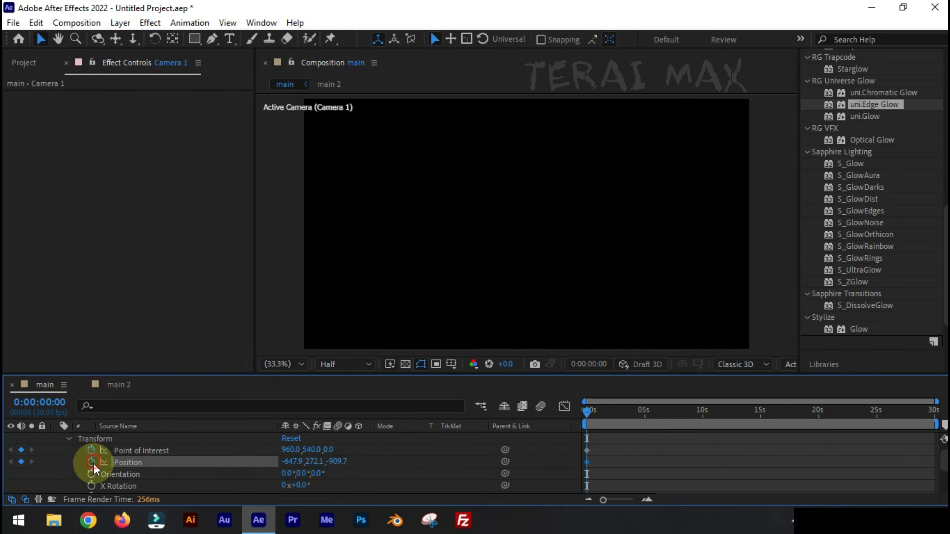
pyautogui.click(586, 422)
pyautogui.moveTo(598, 419)
pyautogui.mouseDown()
pyautogui.moveTo(615, 414)
pyautogui.moveTo(587, 414)
pyautogui.mouseUp()
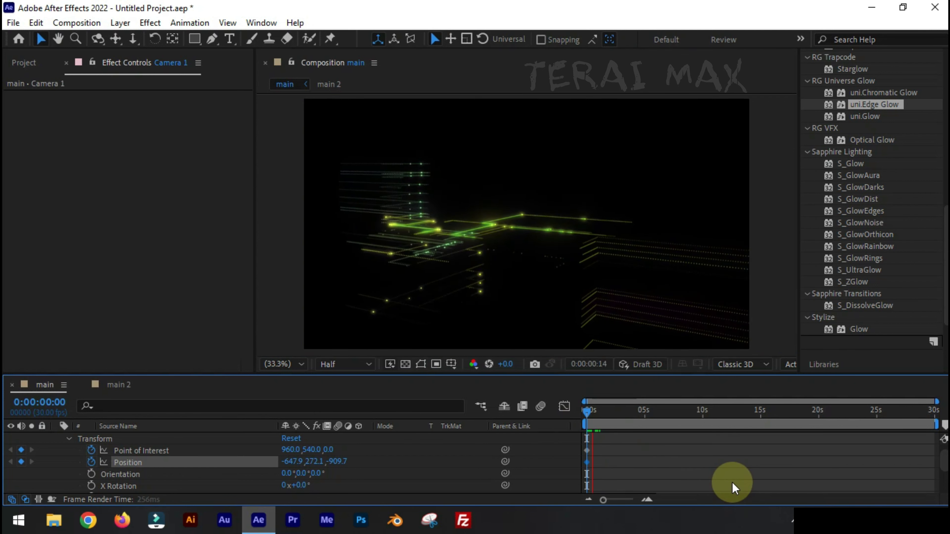
# At 0:00:02:03, orbit Camera 1 to a position of about -67, 394, -1552 as a new keyframe
pyautogui.moveTo(591, 414); pyautogui.dragTo(611, 413)
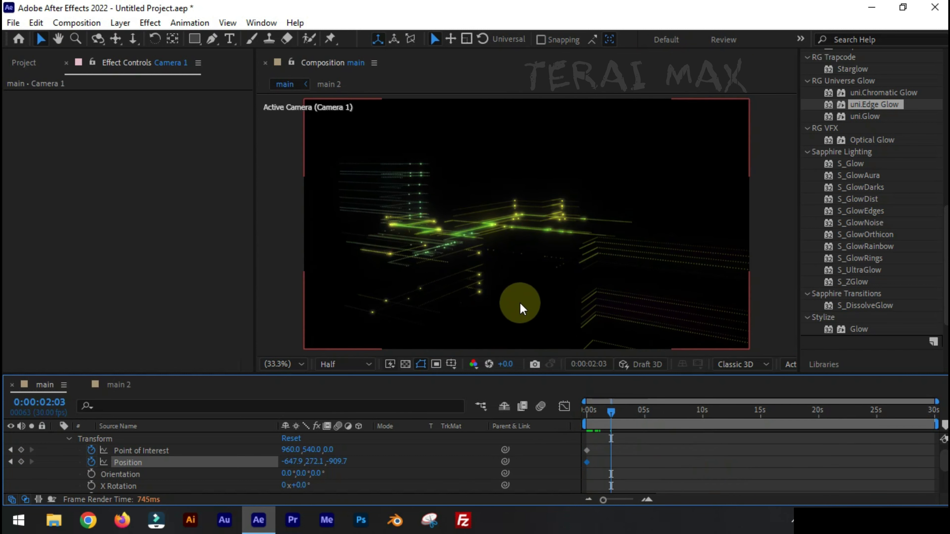
pyautogui.click(97, 39)
pyautogui.moveTo(538, 306); pyautogui.dragTo(471, 255)
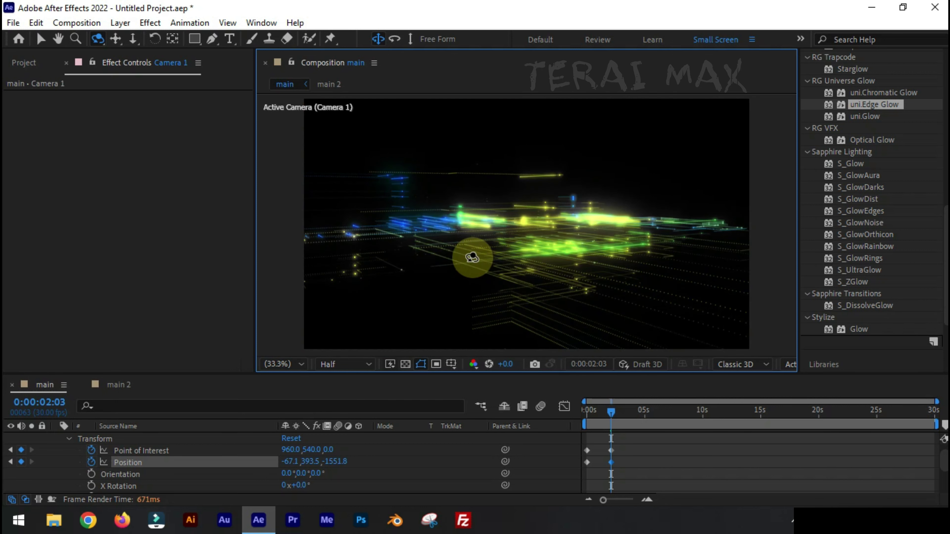
# At 0:00:04:28, dolly Camera 1 closer to the network, to a position of about 255, 439, -1066
pyautogui.click(646, 419)
pyautogui.moveTo(645, 418); pyautogui.dragTo(643, 410)
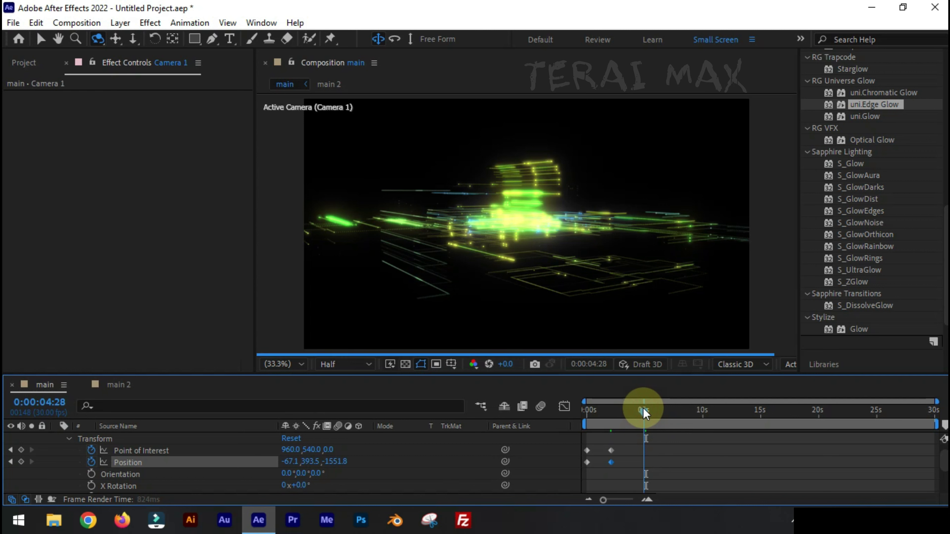
pyautogui.click(133, 38)
pyautogui.moveTo(549, 282); pyautogui.dragTo(564, 243)
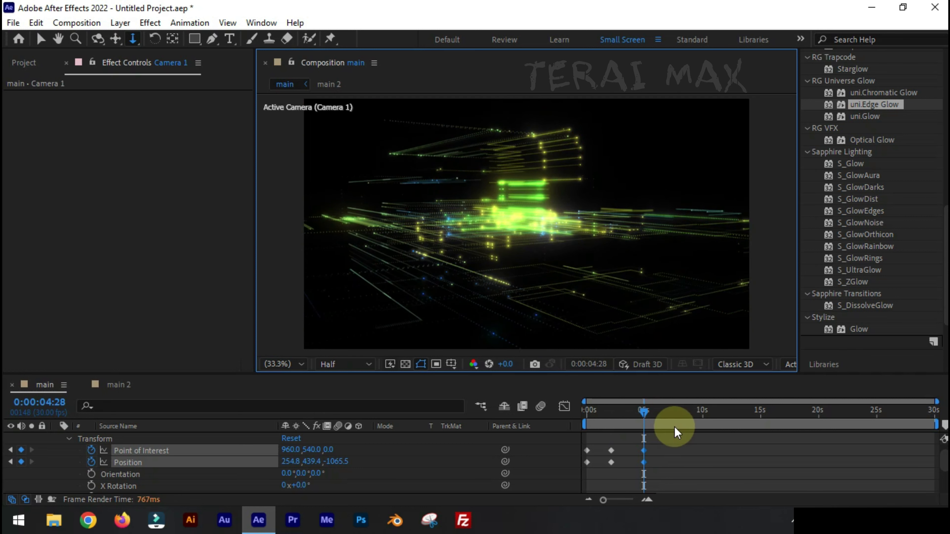
pyautogui.moveTo(644, 418); pyautogui.dragTo(654, 418)
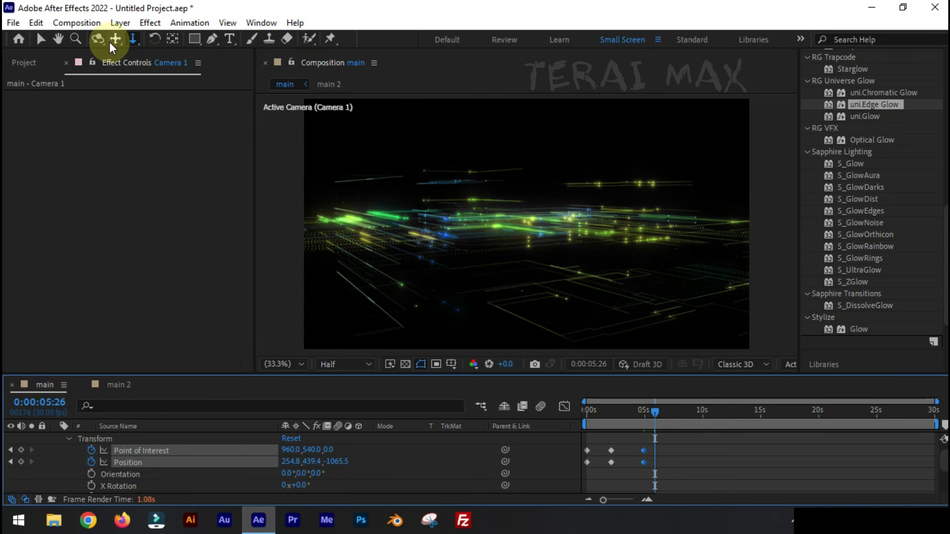
pyautogui.click(97, 39)
pyautogui.click(496, 213)
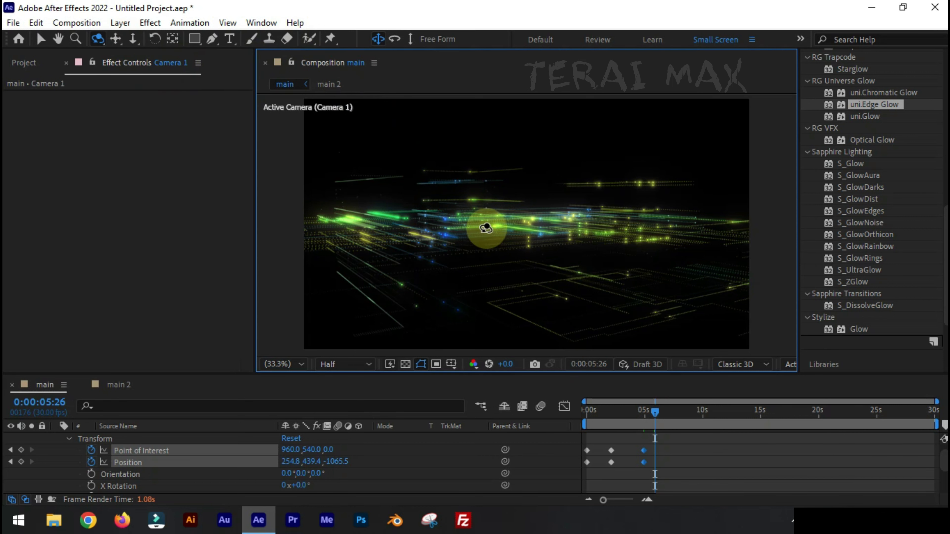
# At 0:00:09:29, dolly and pan Camera 1 to a position of about 468, -45, -797 with point of interest about 1035, 527, -90
pyautogui.click(702, 419)
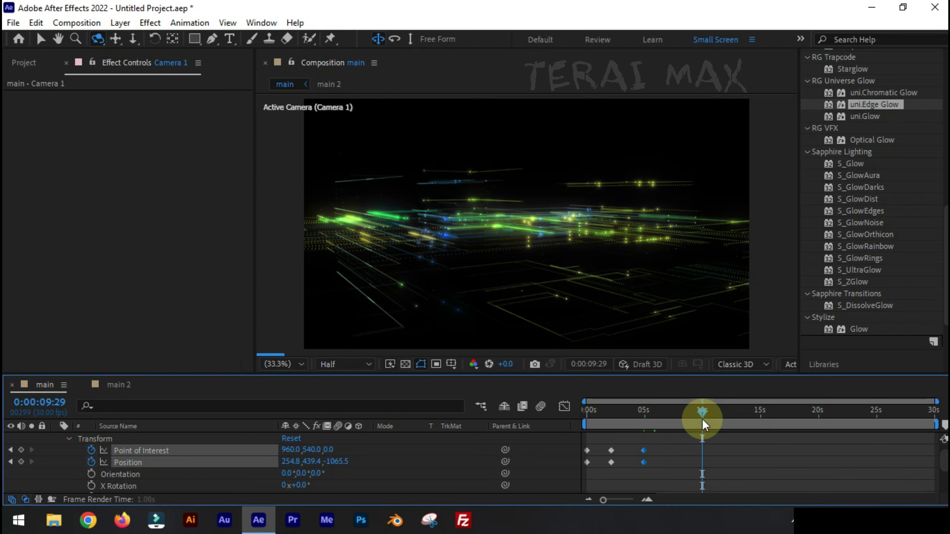
pyautogui.click(133, 39)
pyautogui.moveTo(538, 309); pyautogui.dragTo(351, 202)
pyautogui.click(115, 38)
pyautogui.moveTo(527, 273); pyautogui.dragTo(546, 270)
pyautogui.click(97, 39)
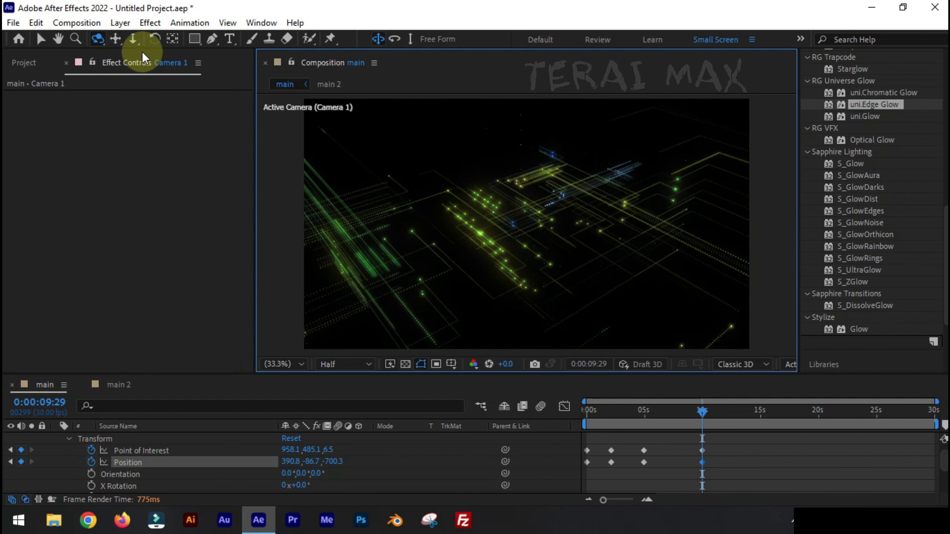
pyautogui.click(121, 43)
pyautogui.moveTo(445, 210); pyautogui.dragTo(424, 210)
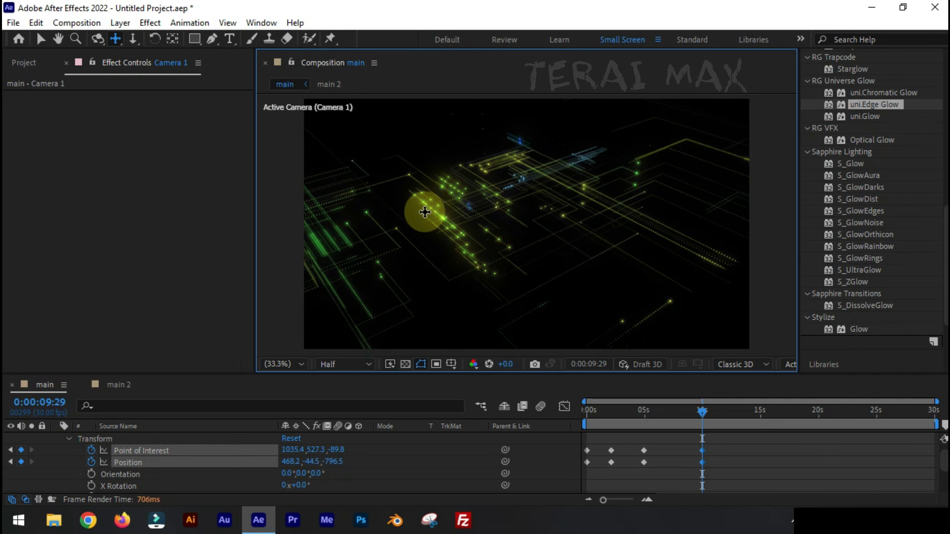
# At 0:00:15:00, orbit Camera 1 to a position of about 1087, -45, -995 as a new keyframe
pyautogui.click(762, 416)
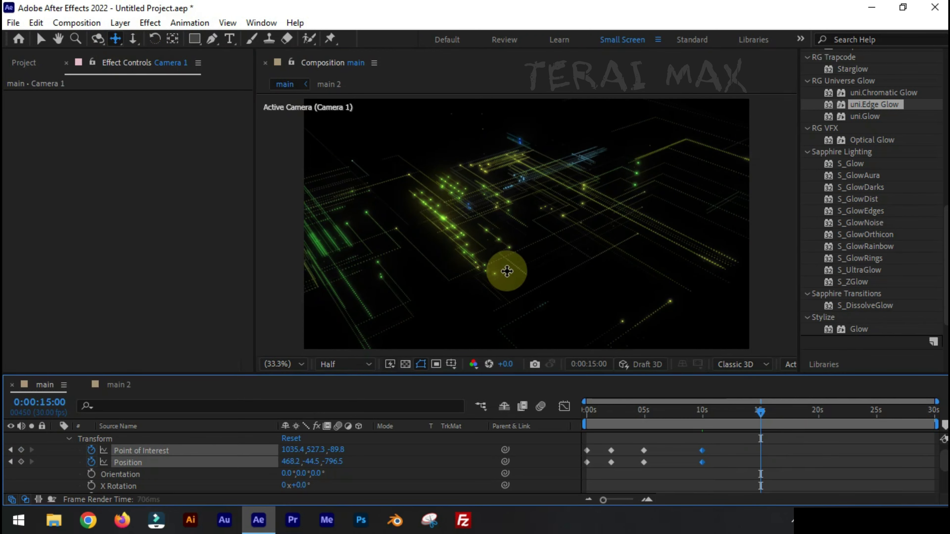
pyautogui.click(97, 38)
pyautogui.moveTo(495, 226); pyautogui.dragTo(448, 234)
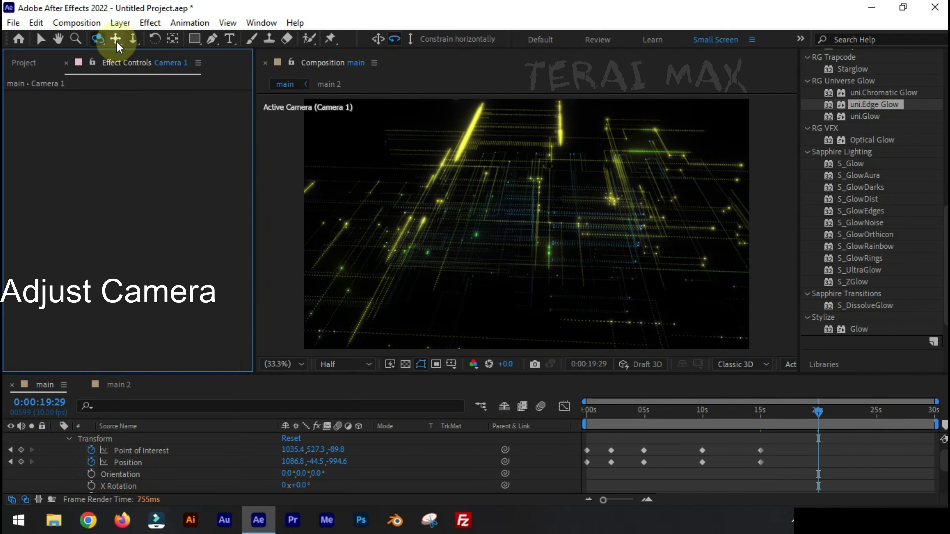
# At 0:00:19:29, pan and dolly Camera 1 to a position of about 1066, 86, -624 with point of interest about 1033, 453, -43
pyautogui.click(116, 39)
pyautogui.moveTo(509, 238)
pyautogui.mouseDown()
pyautogui.moveTo(510, 254)
pyautogui.moveTo(509, 218)
pyautogui.moveTo(508, 236)
pyautogui.mouseUp()
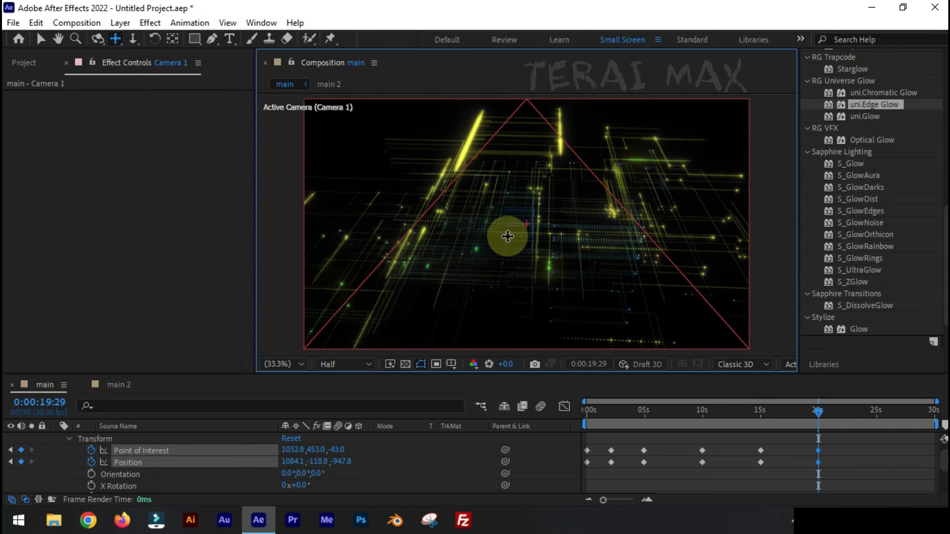
pyautogui.click(133, 38)
pyautogui.moveTo(509, 202); pyautogui.dragTo(528, 221)
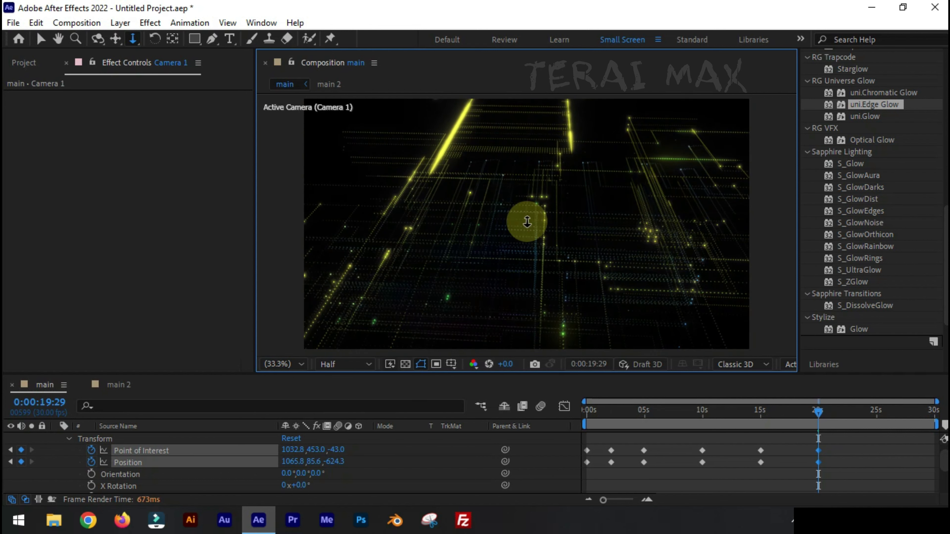
# At 0:00:25:02, orbit Camera 1 to a position of about 975, -8, -551 as a new keyframe
pyautogui.click(877, 410)
pyautogui.click(97, 38)
pyautogui.moveTo(451, 164); pyautogui.dragTo(453, 180)
pyautogui.click(381, 41)
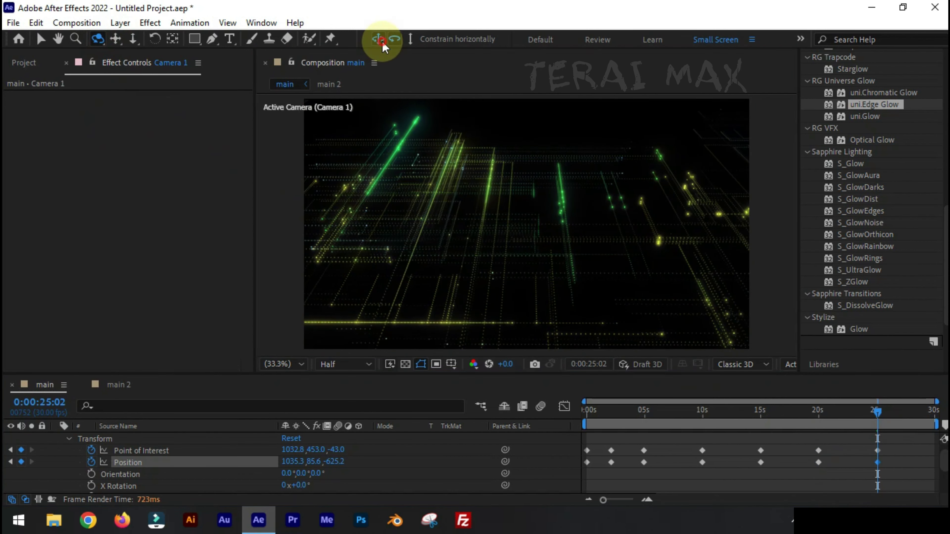
pyautogui.moveTo(527, 212); pyautogui.dragTo(450, 71)
pyautogui.click(411, 39)
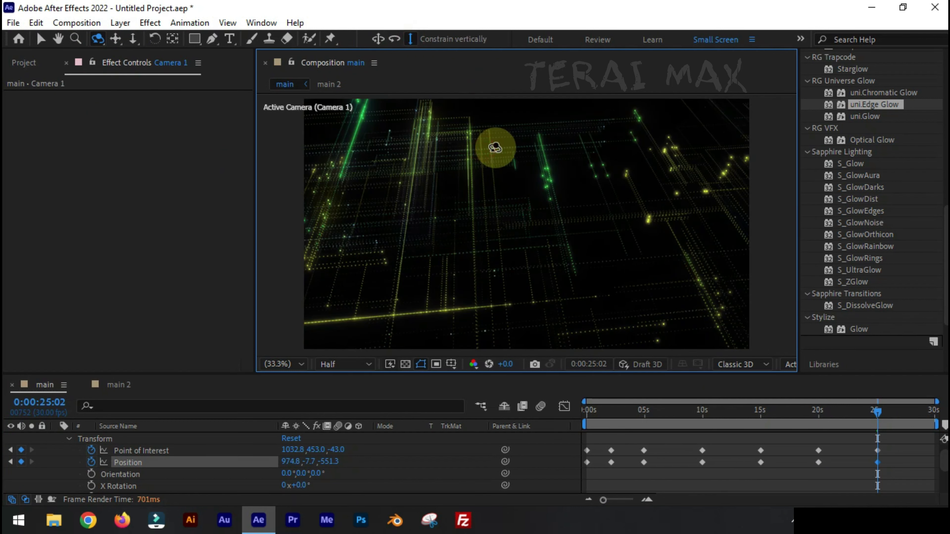
# At 0:00:29:29, dolly Camera 1 deep into the network, to a position of about 1030, 428, -64
pyautogui.moveTo(921, 413); pyautogui.dragTo(938, 415)
pyautogui.click(132, 39)
pyautogui.moveTo(560, 127); pyautogui.dragTo(564, 234)
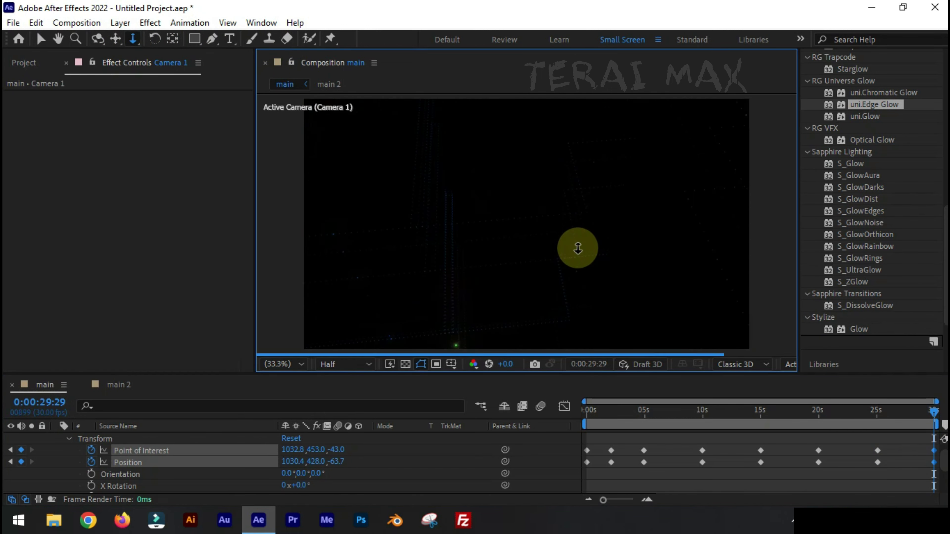
# Preview the opening seconds of the camera flight from the start of the main composition
pyautogui.click(530, 394)
pyautogui.press('Home')
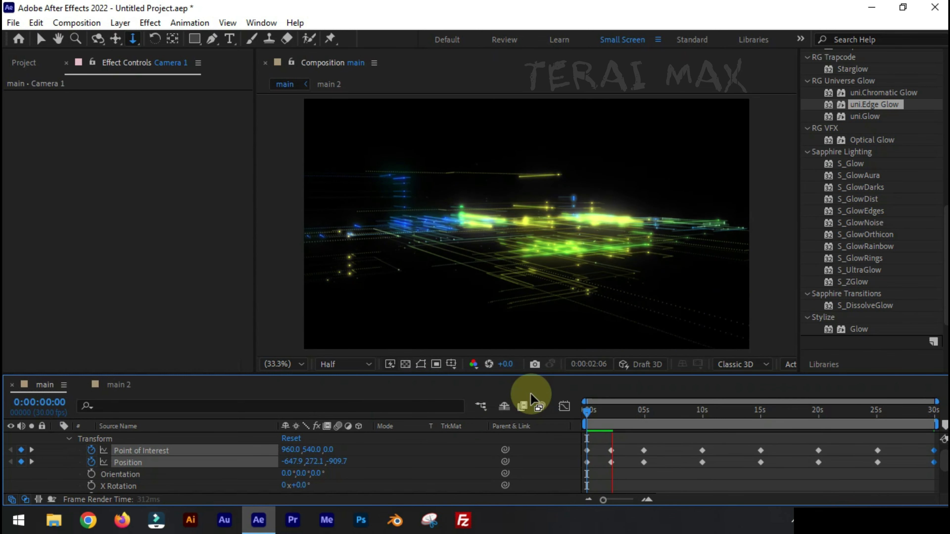
pyautogui.press('space')
pyautogui.press('space')
# Lower the composition's preview resolution to Quarter and play the camera animation again from the start
pyautogui.click(345, 365)
pyautogui.click(343, 444)
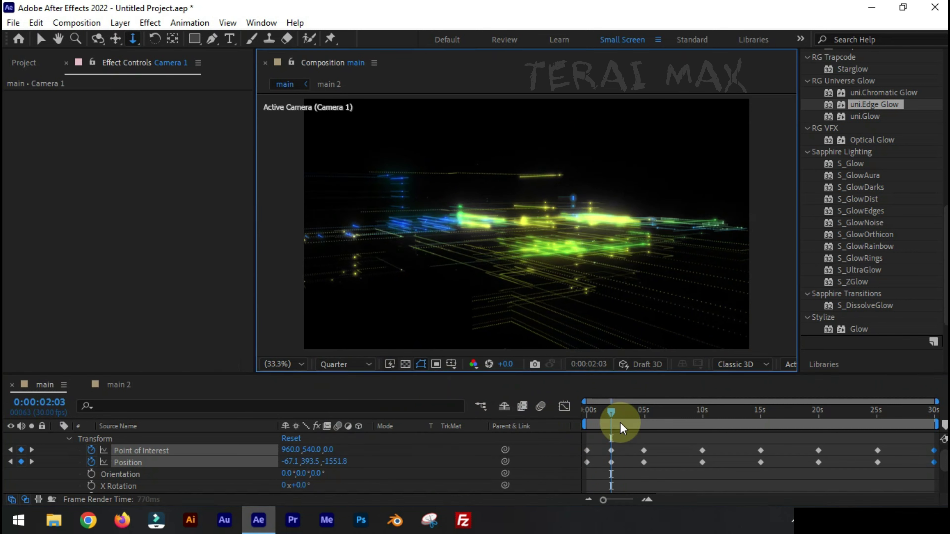
pyautogui.click(444, 430)
pyautogui.press('Home')
pyautogui.press('space')
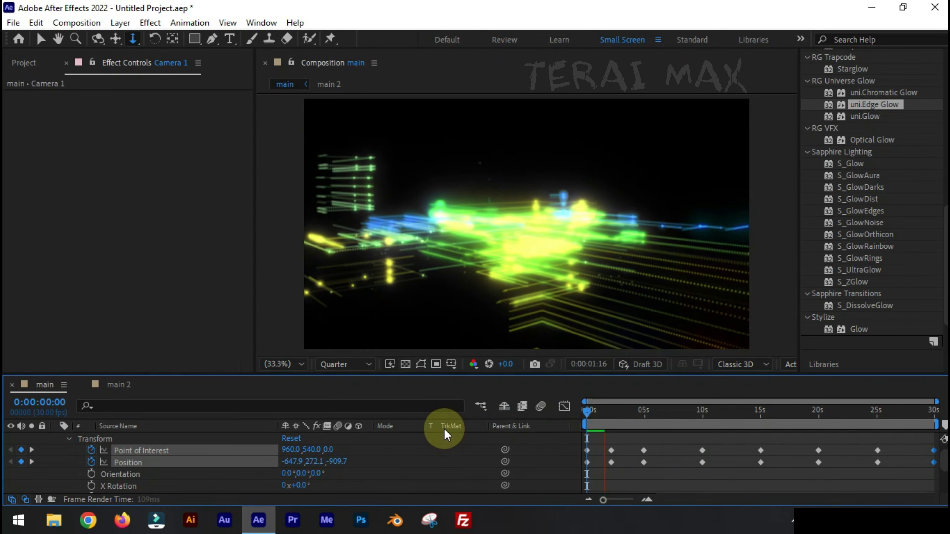